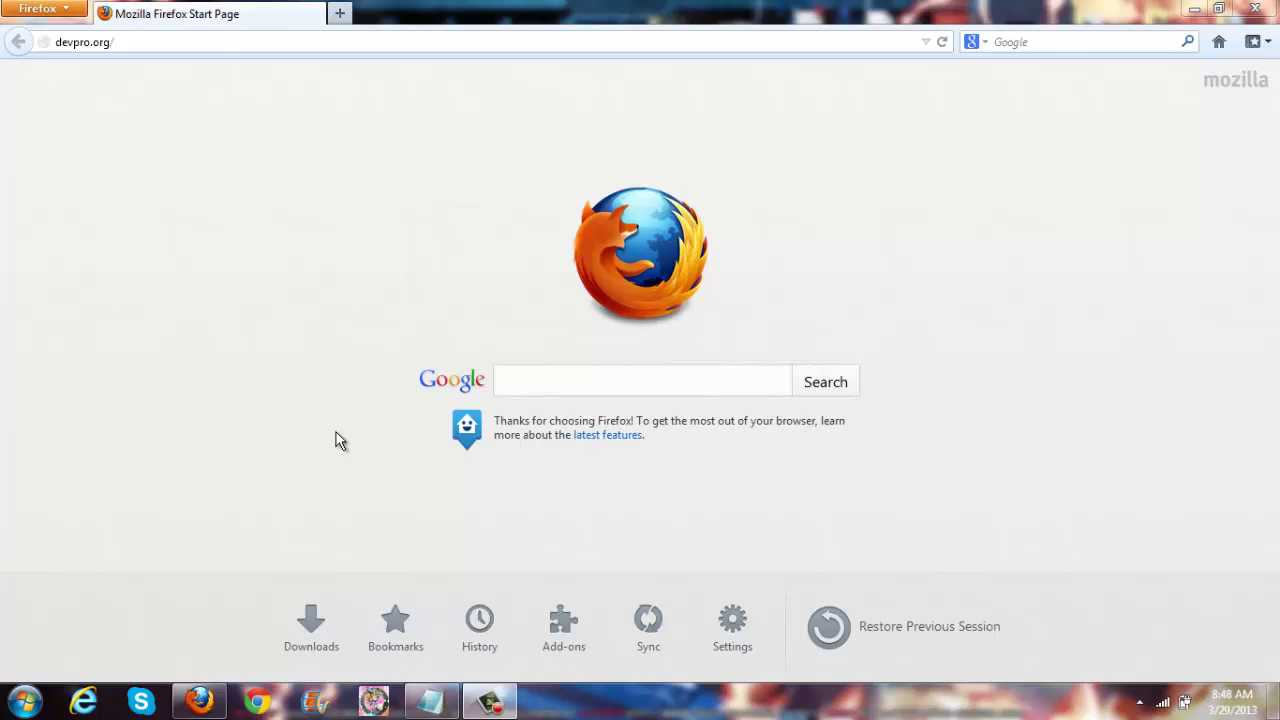
- Load devpro.org and dismiss the slow-performance notification
left_click(397, 37)
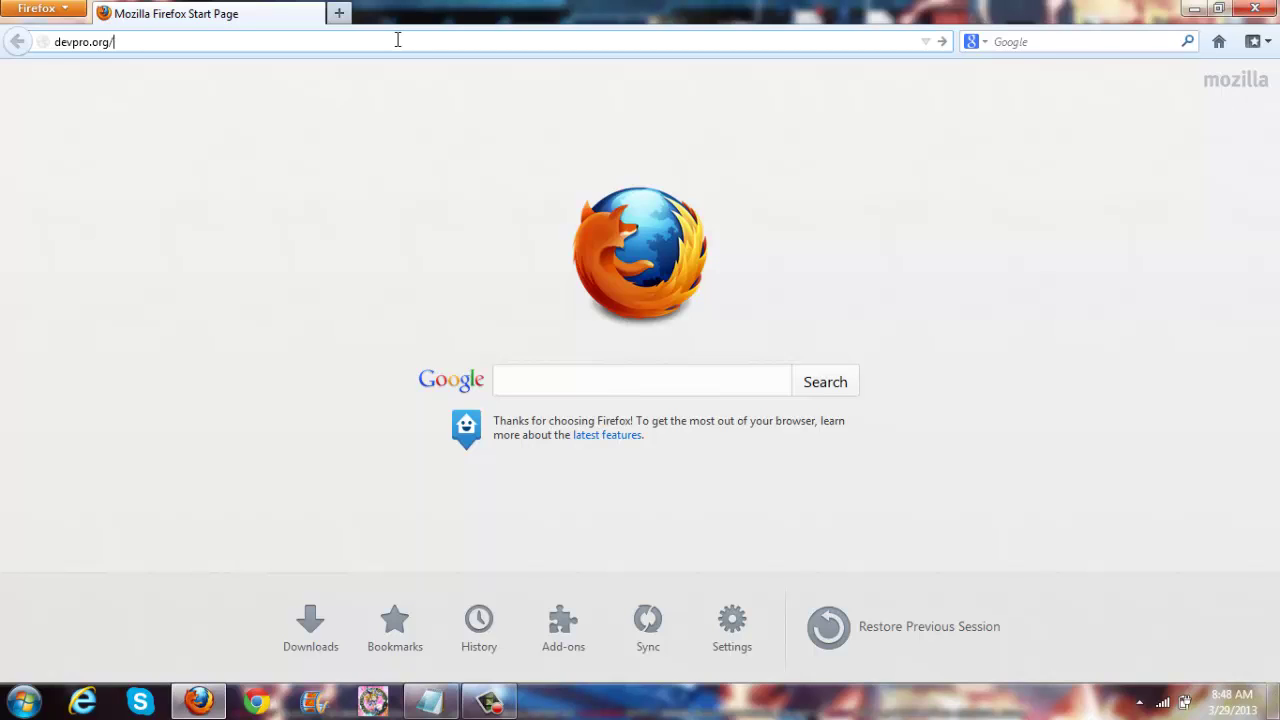
key("Return")
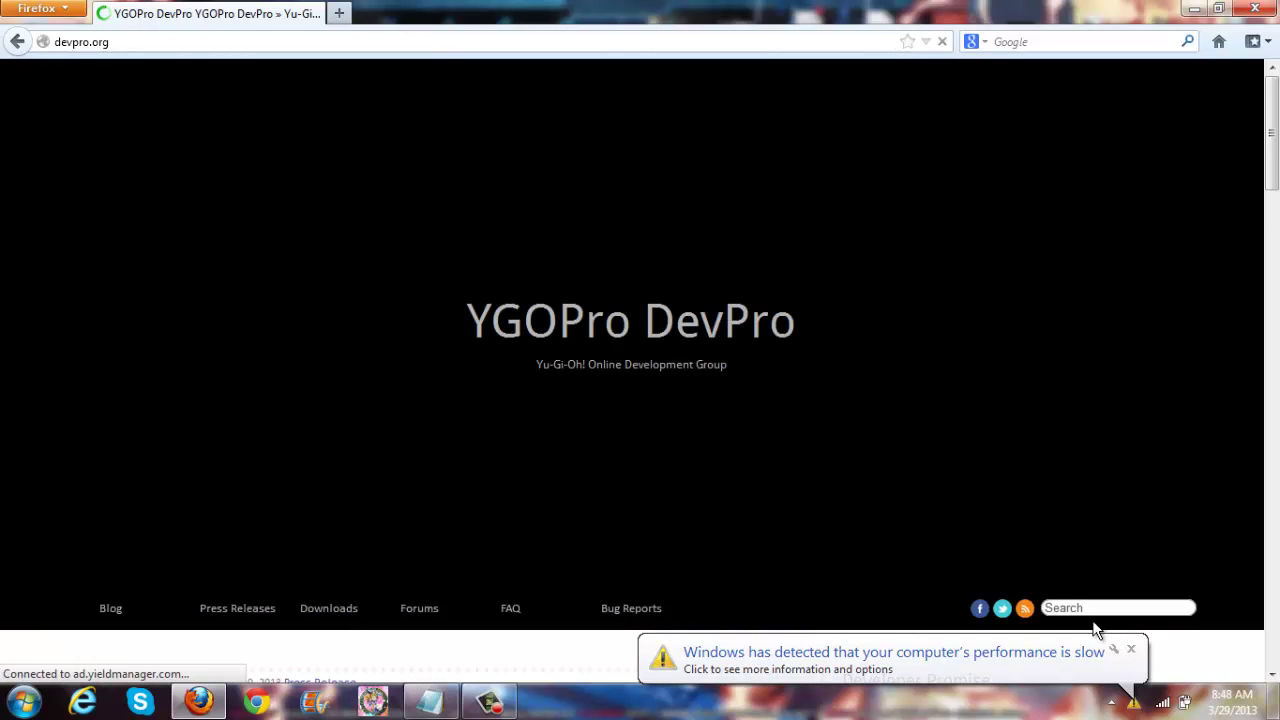
left_click(1131, 649)
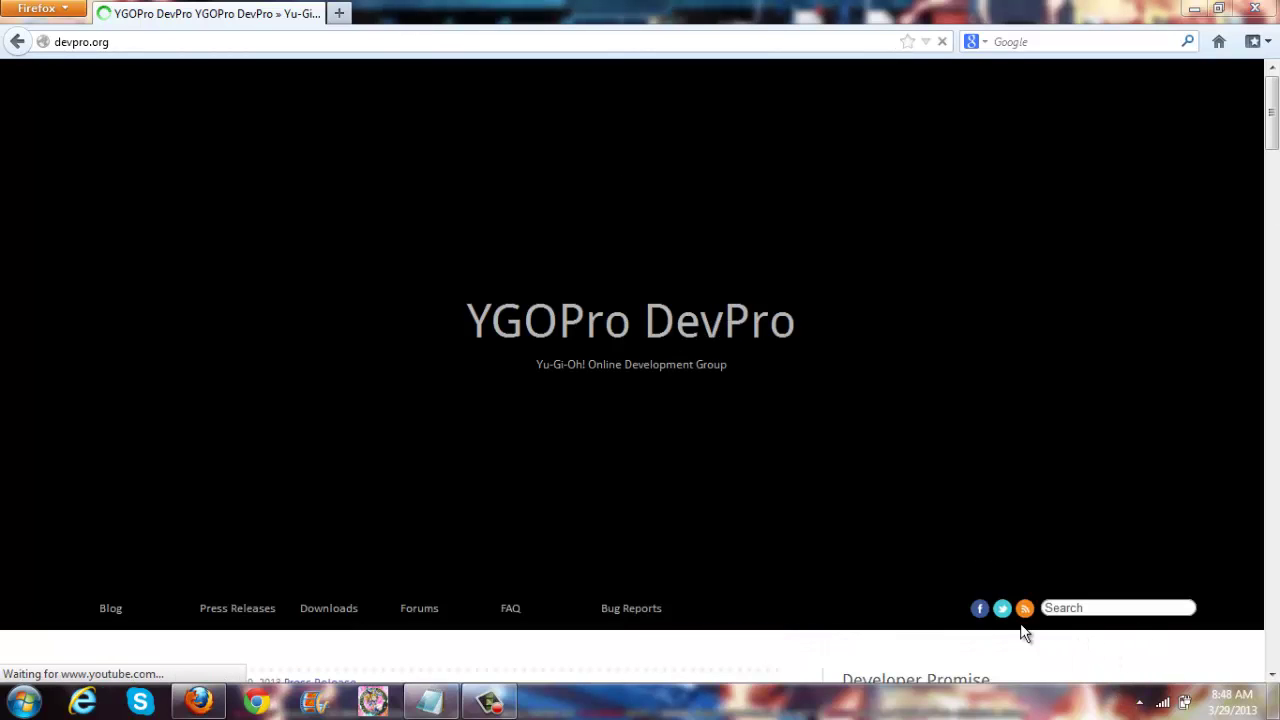
- Go to the Downloads page and bring the DevPro Edition 1.8.0.3 Multi-language download link into view
left_click(1275, 177)
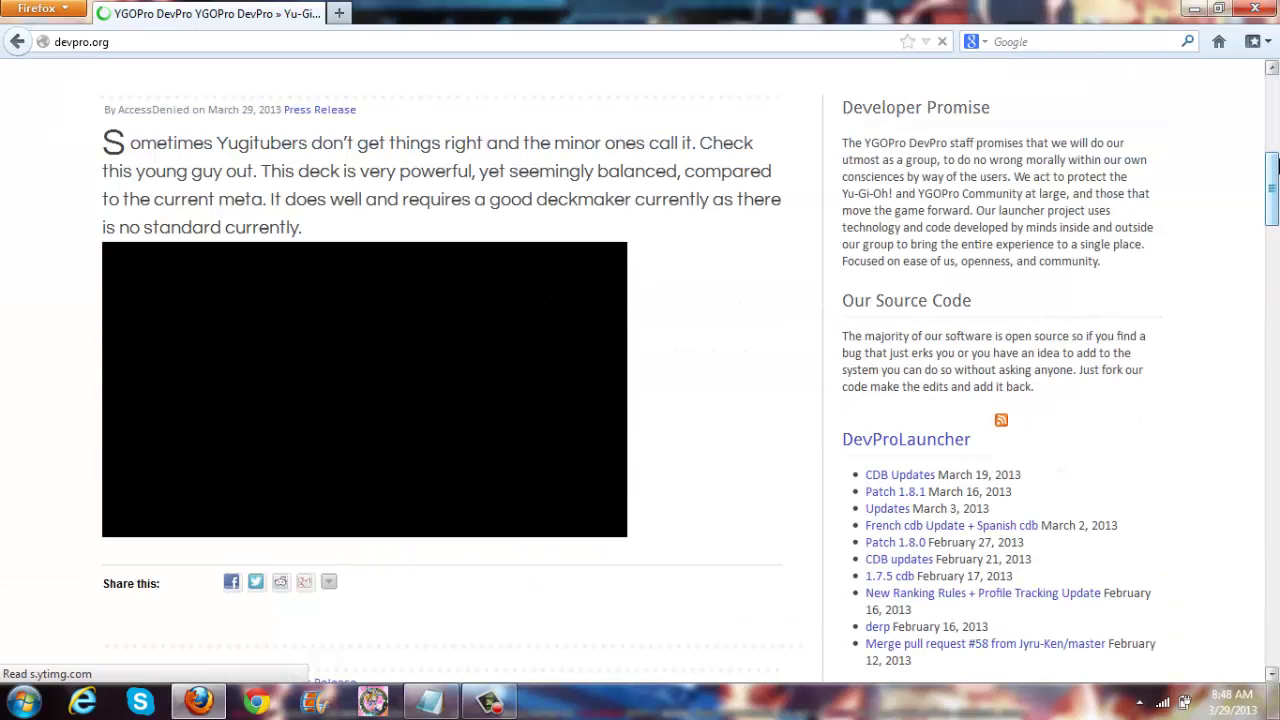
left_click_drag(1275, 177, 1273, 100)
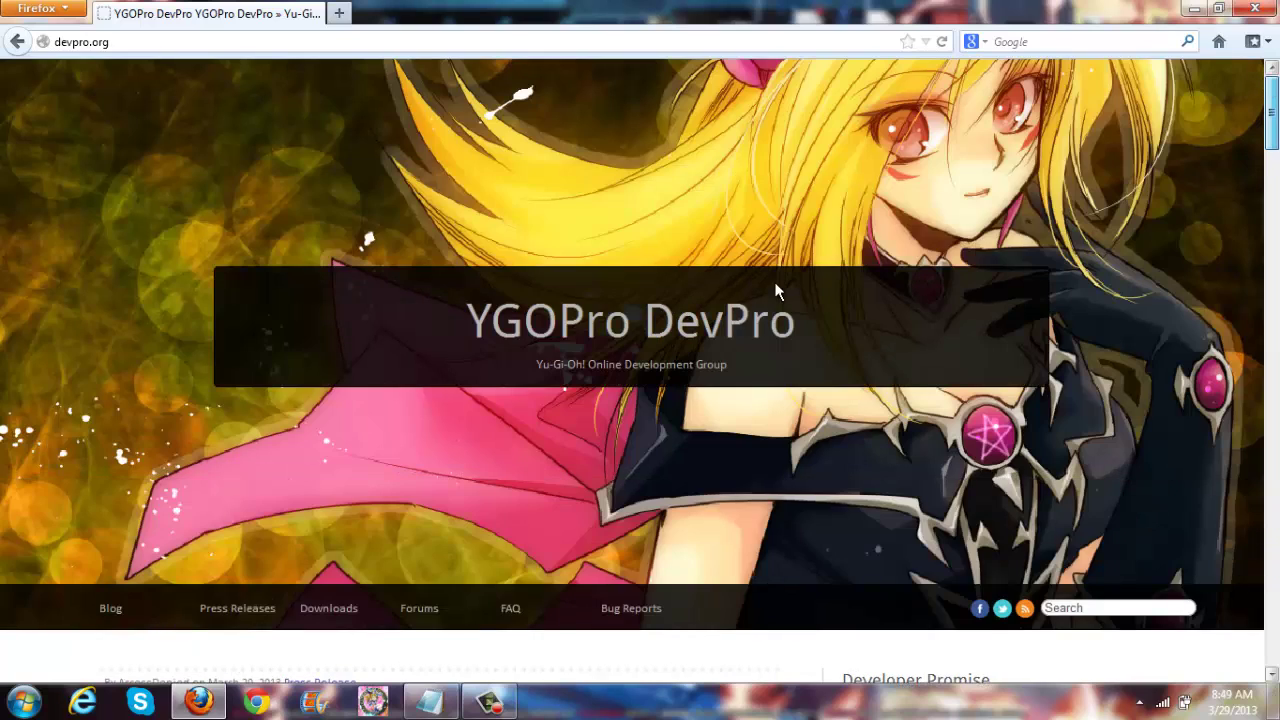
left_click(335, 610)
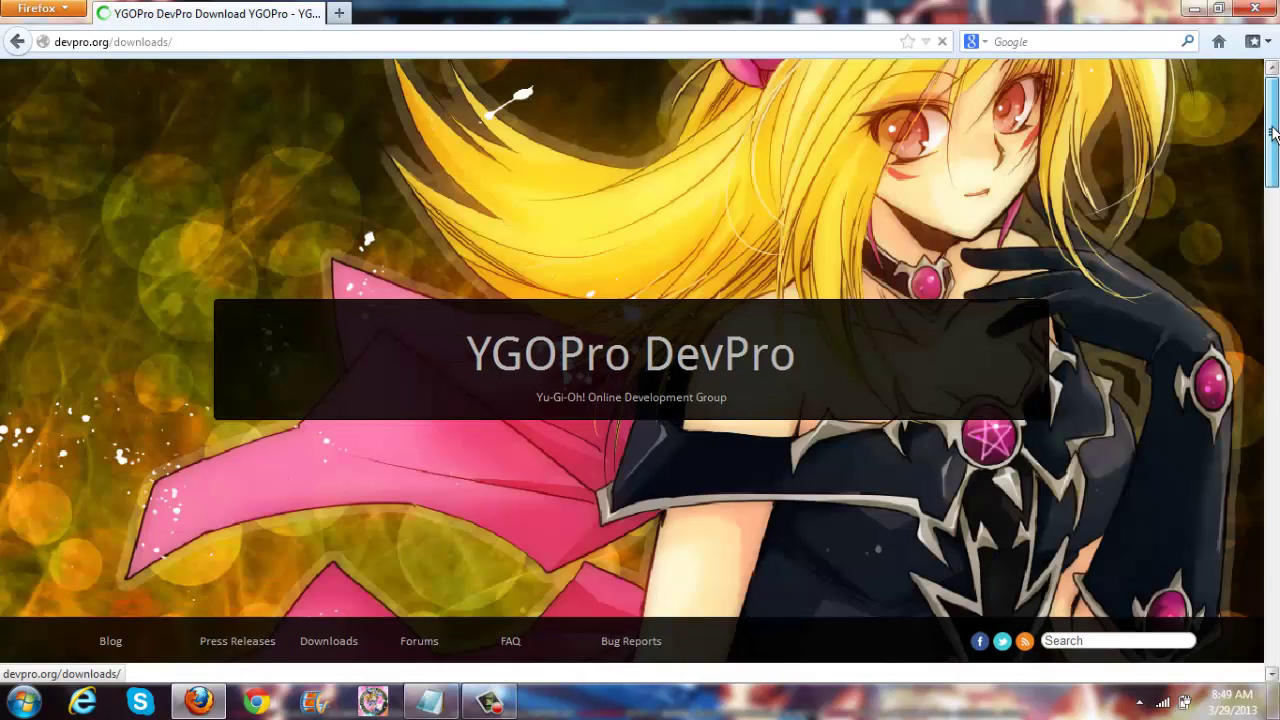
scroll(1274, 148, "down", 2)
left_click_drag(1274, 148, 1274, 248)
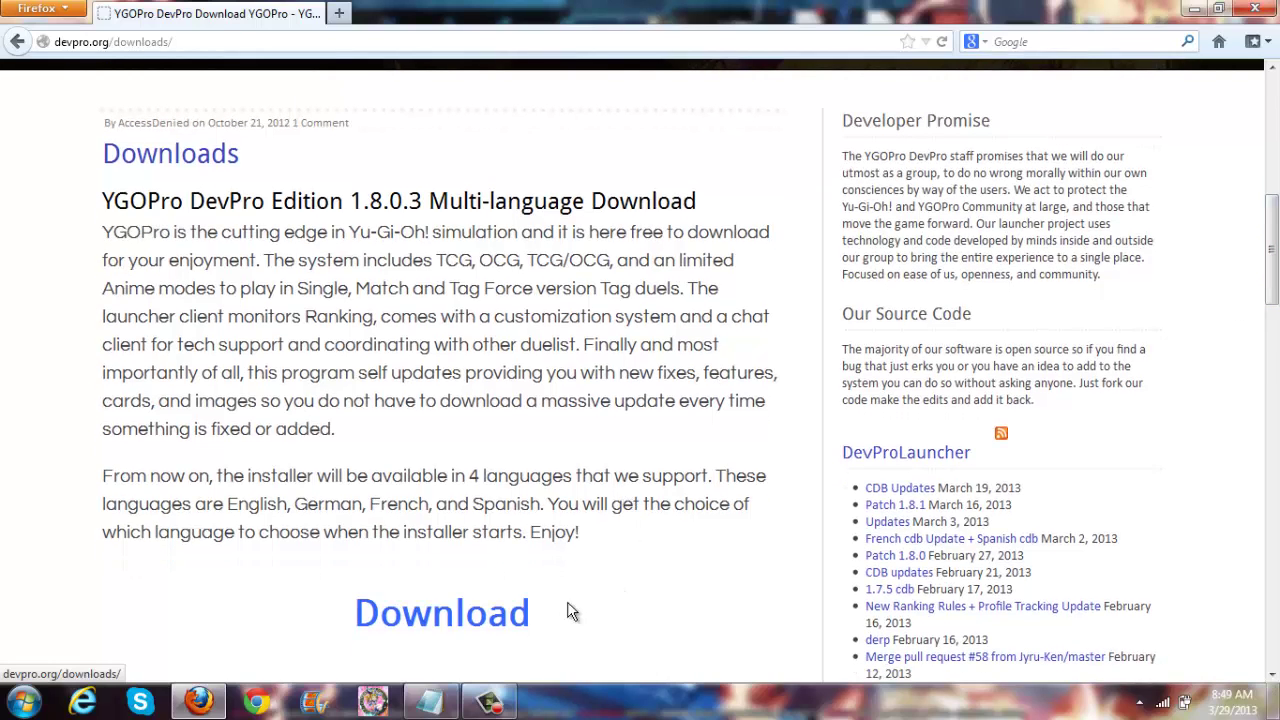
- Start downloading setup.exe from its Dev-Host file page, then cancel the save prompt
left_click(481, 624)
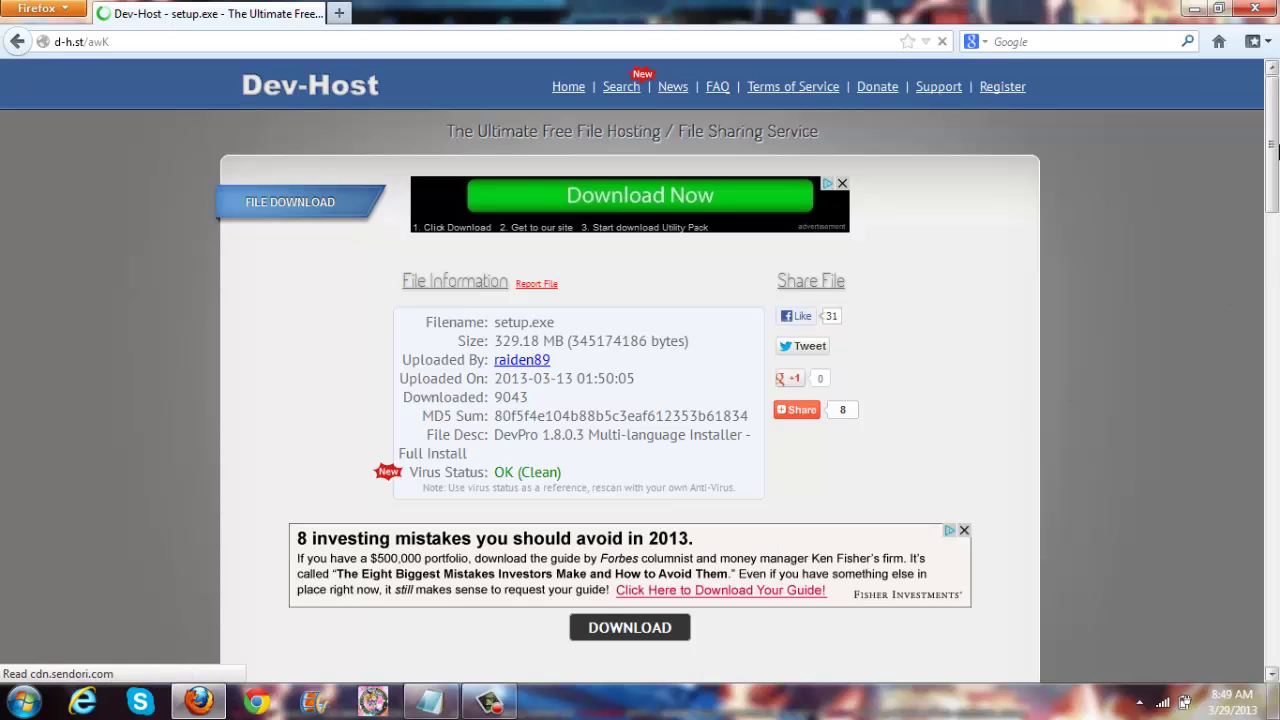
scroll(1276, 152, "down", 2)
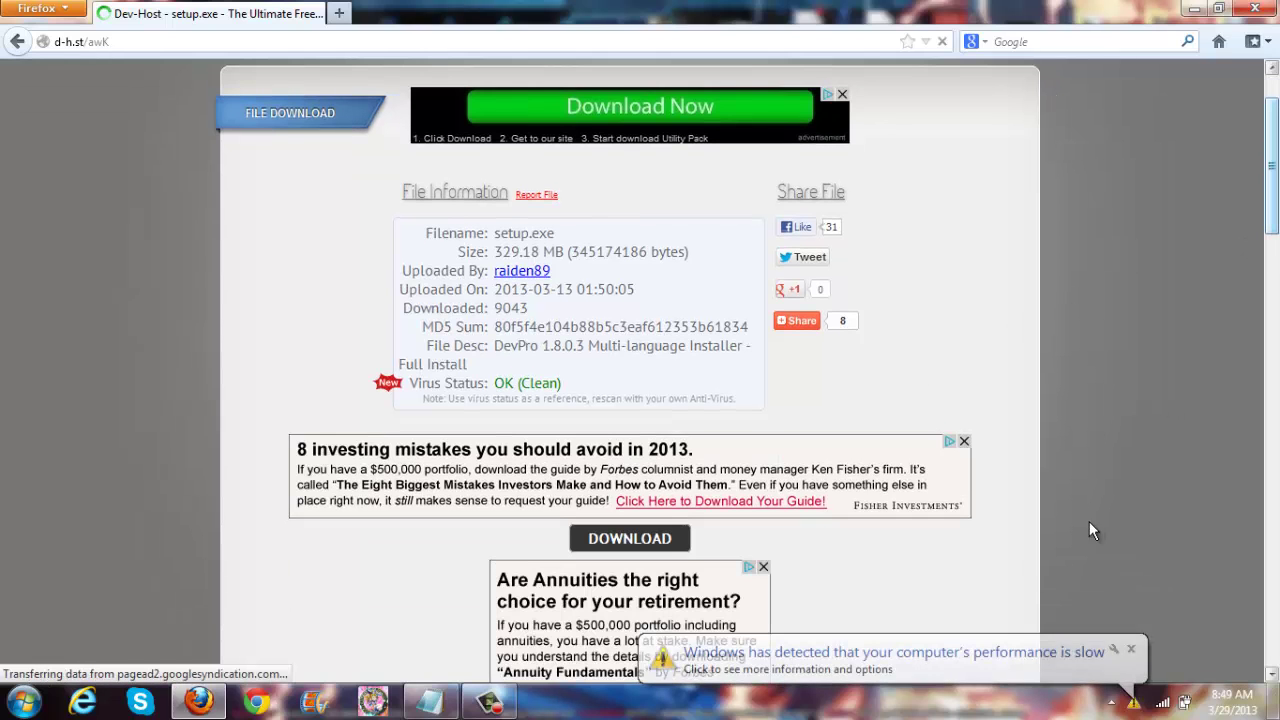
left_click(650, 545)
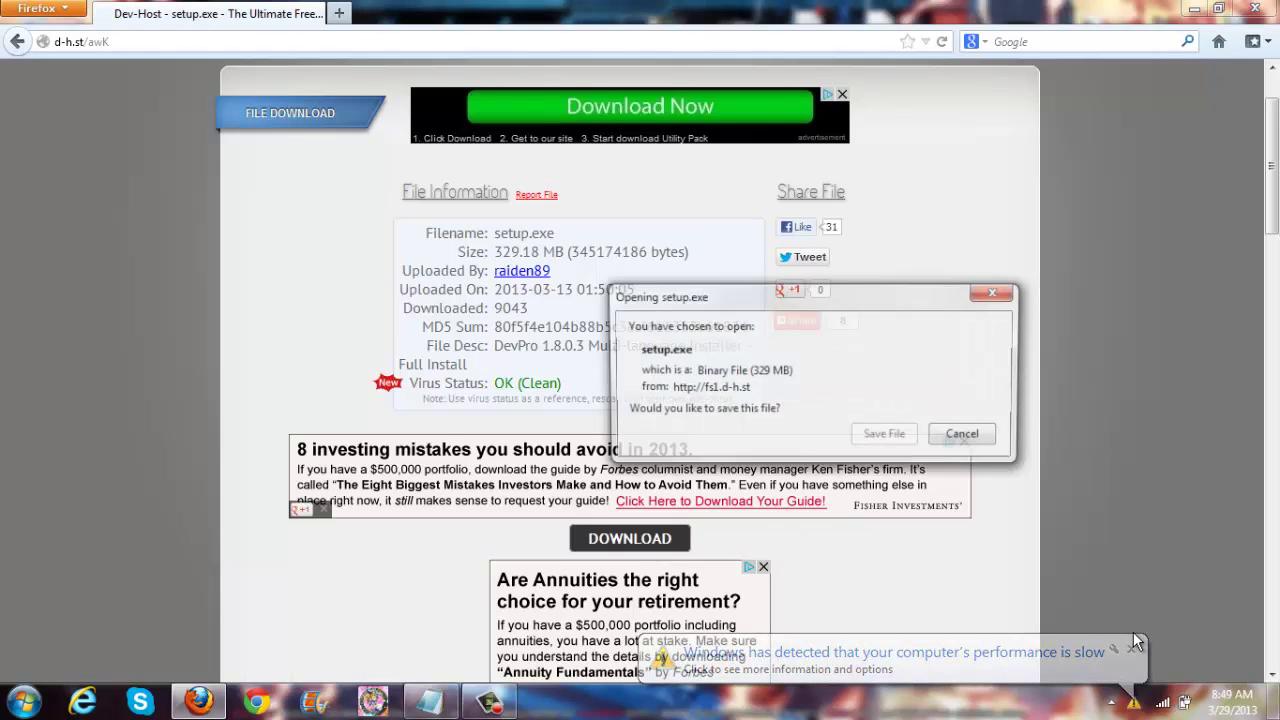
left_click(955, 440)
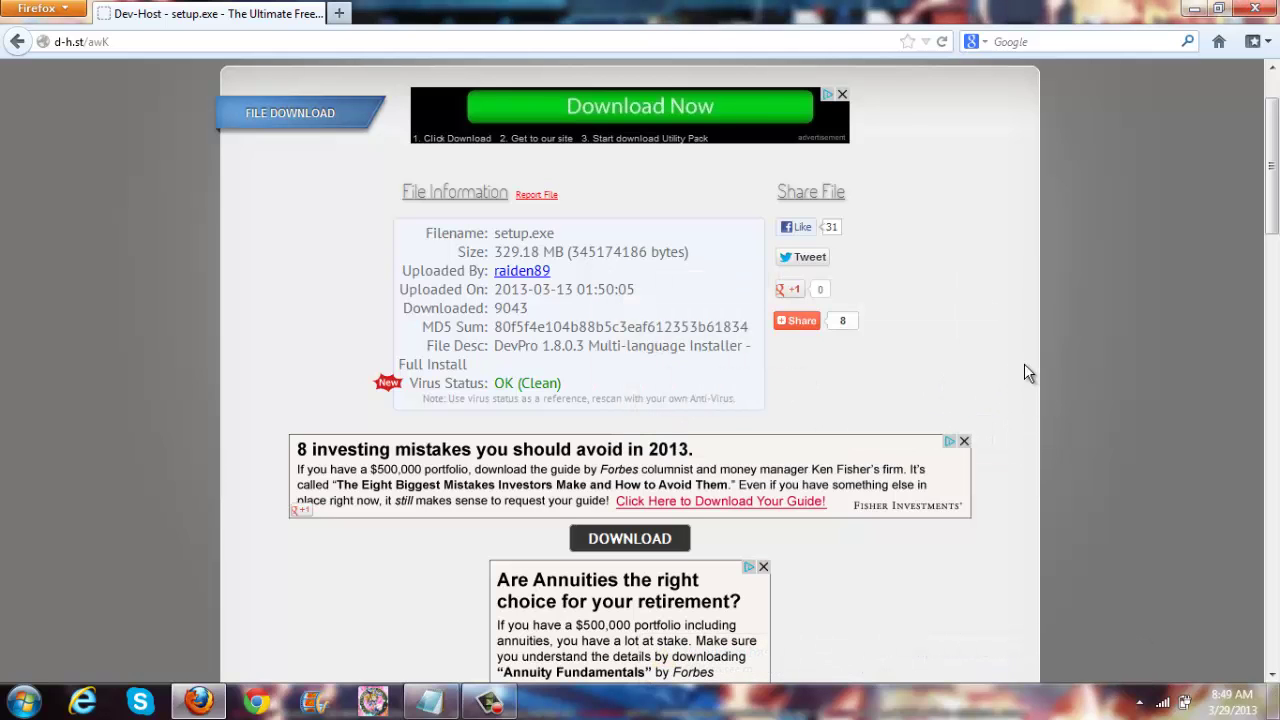
- Minimize Firefox, launch setup from the desktop, and close the security warning without running it
left_click(1194, 8)
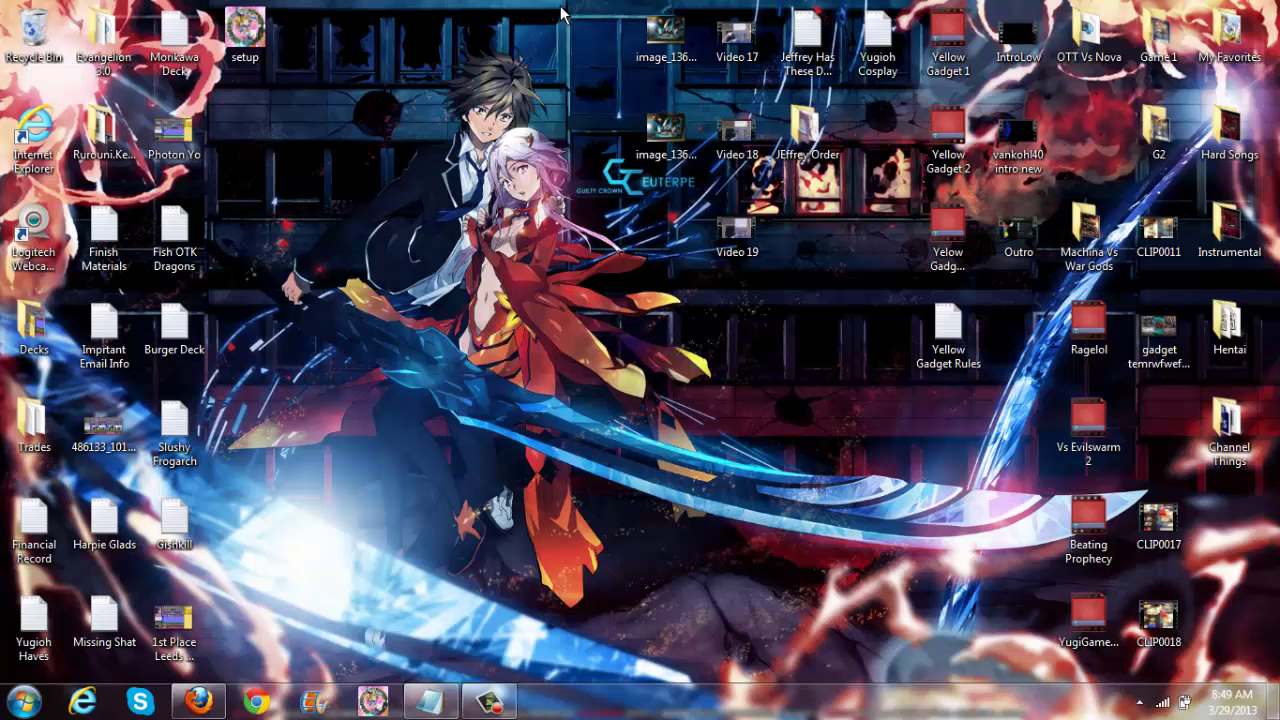
double_click(248, 34)
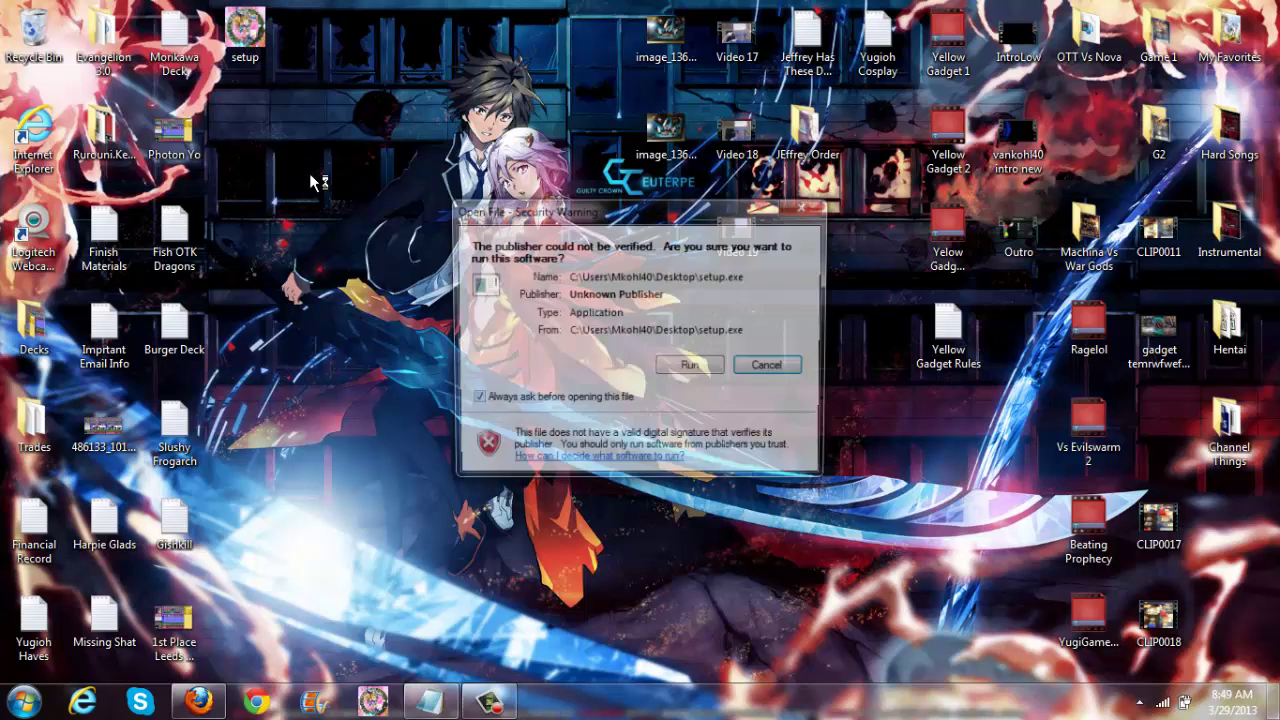
left_click(688, 367)
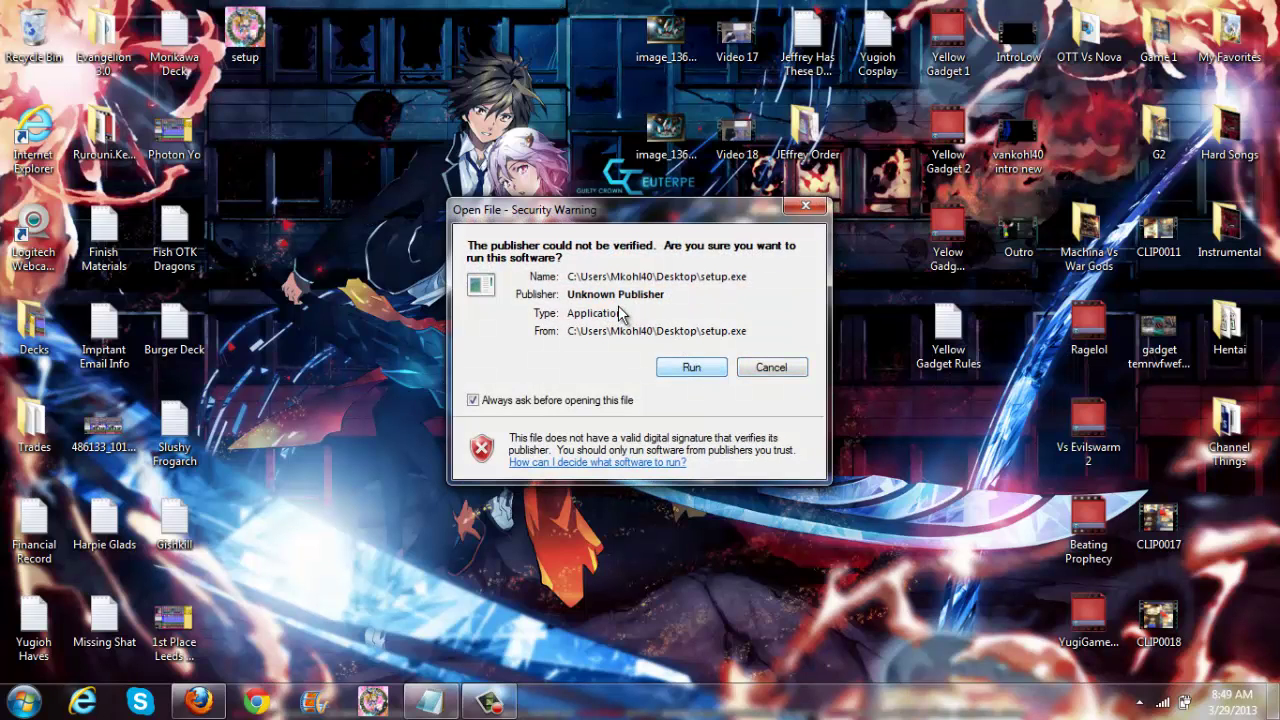
left_click(771, 368)
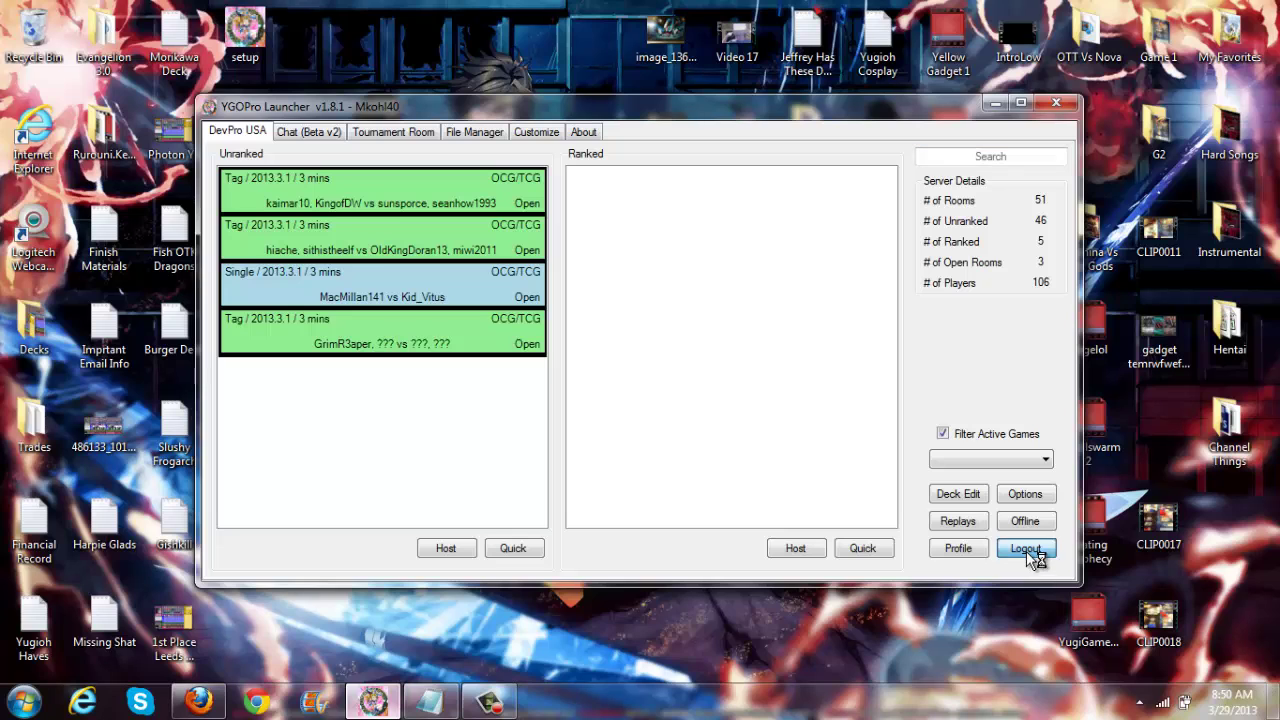
- Log out of the launcher and start YGOPro in Offline Mode from the DevPro - Login window
left_click(1026, 551)
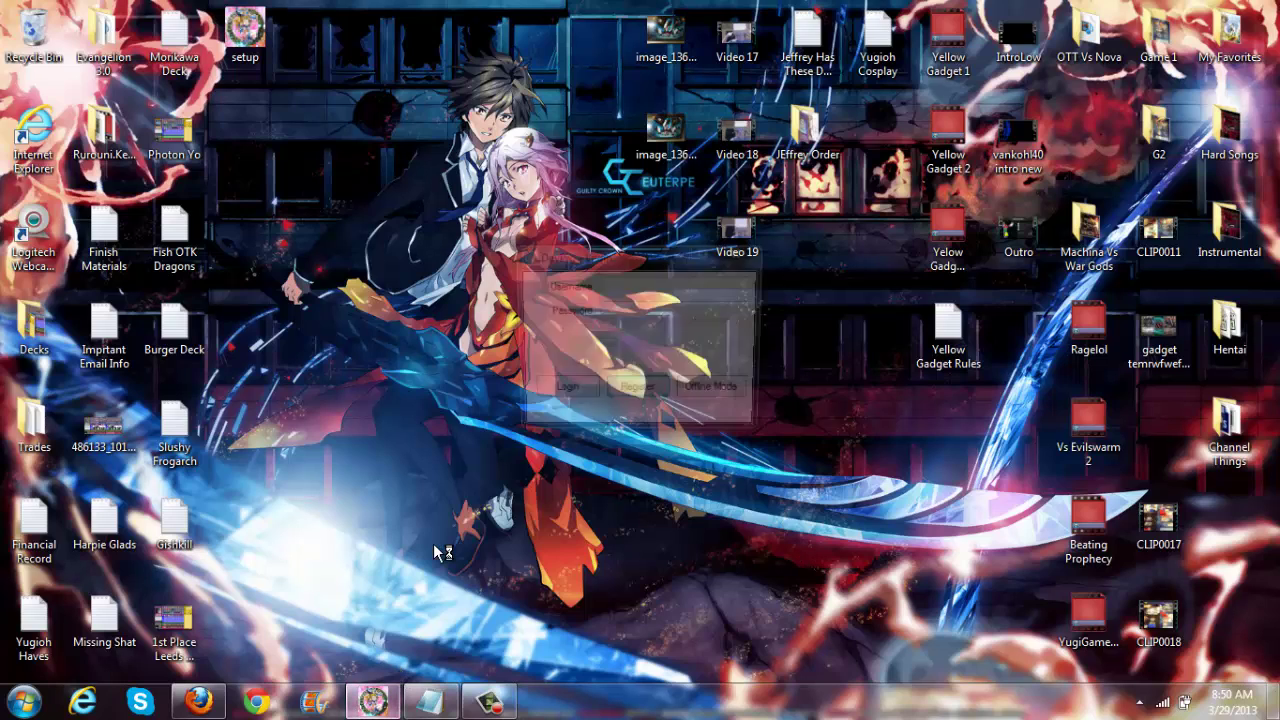
left_click(633, 307)
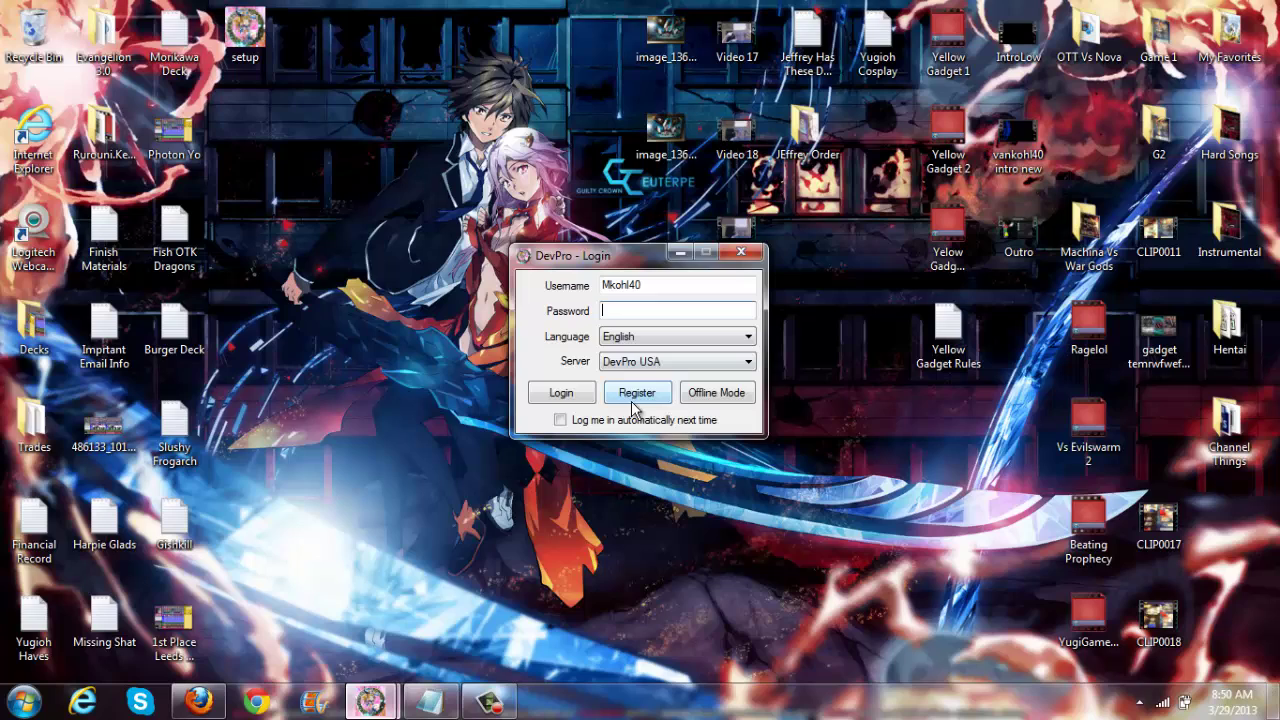
left_click(710, 400)
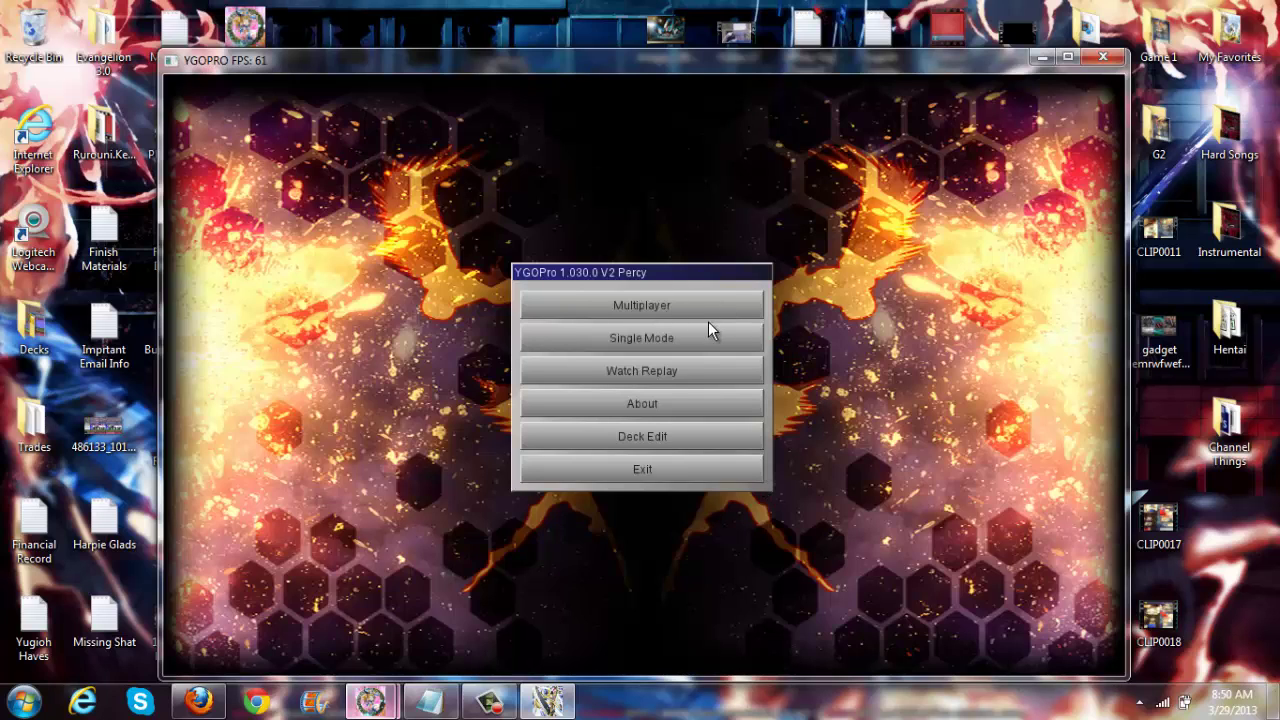
- Start playing the All or Nothing replay from the saved replays list
left_click(667, 374)
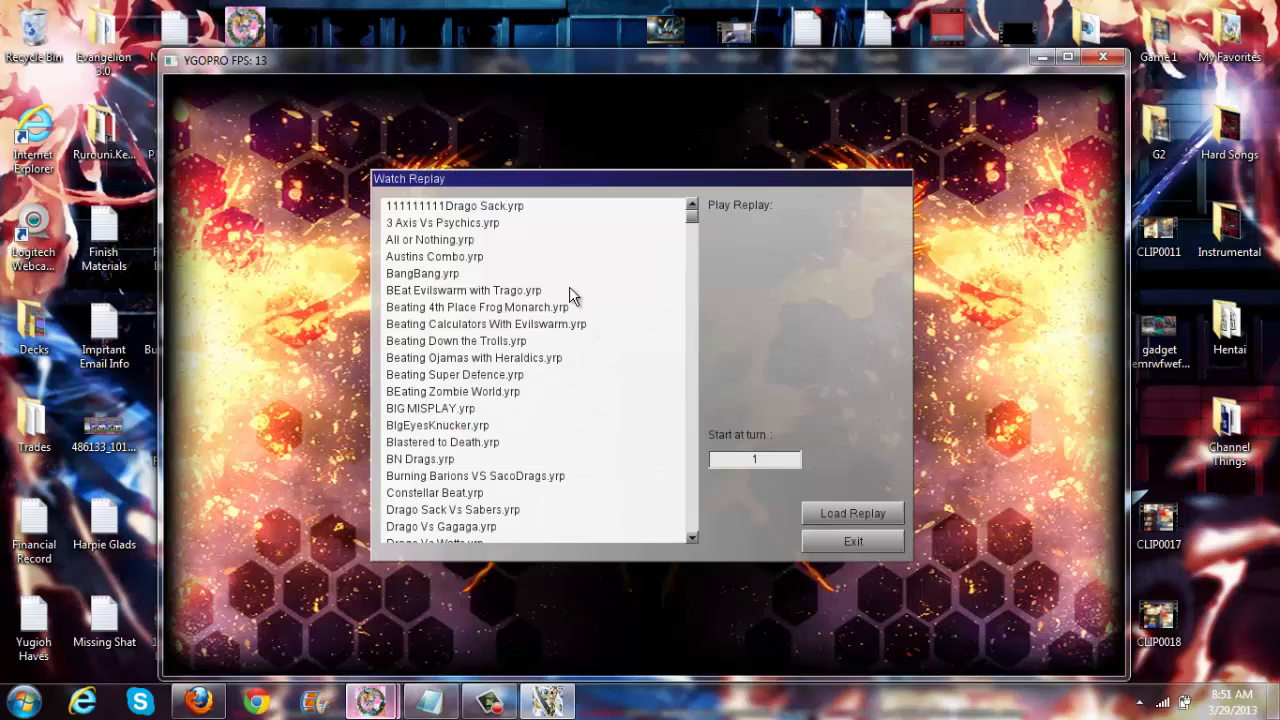
left_click(497, 245)
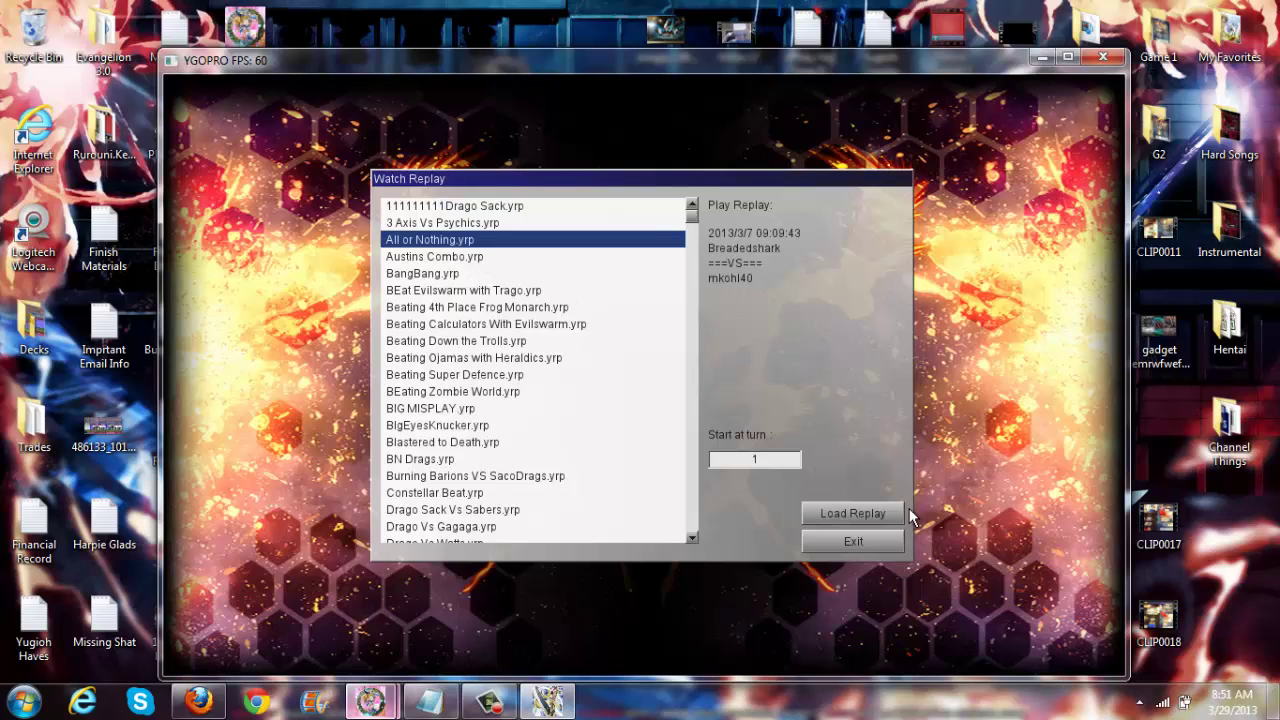
left_click(879, 514)
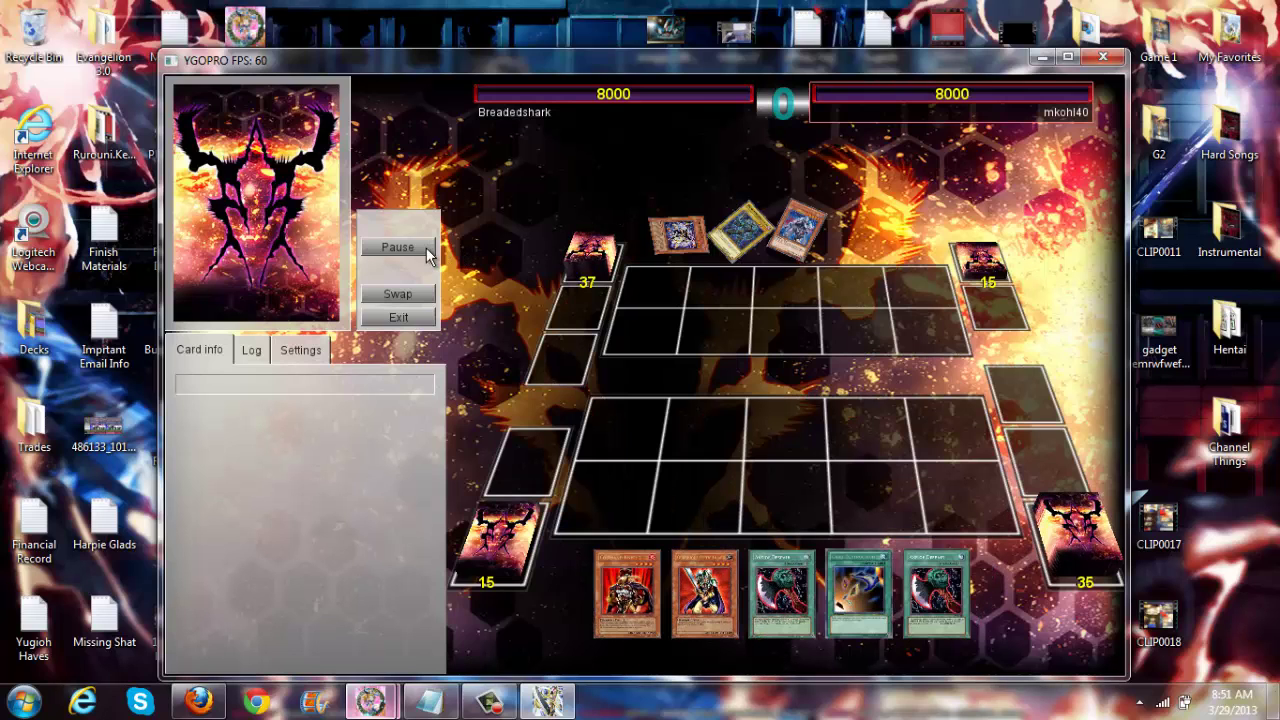
- Flip the duel view, pause, and step the replay through Standby to Main Phase 1
left_click(413, 252)
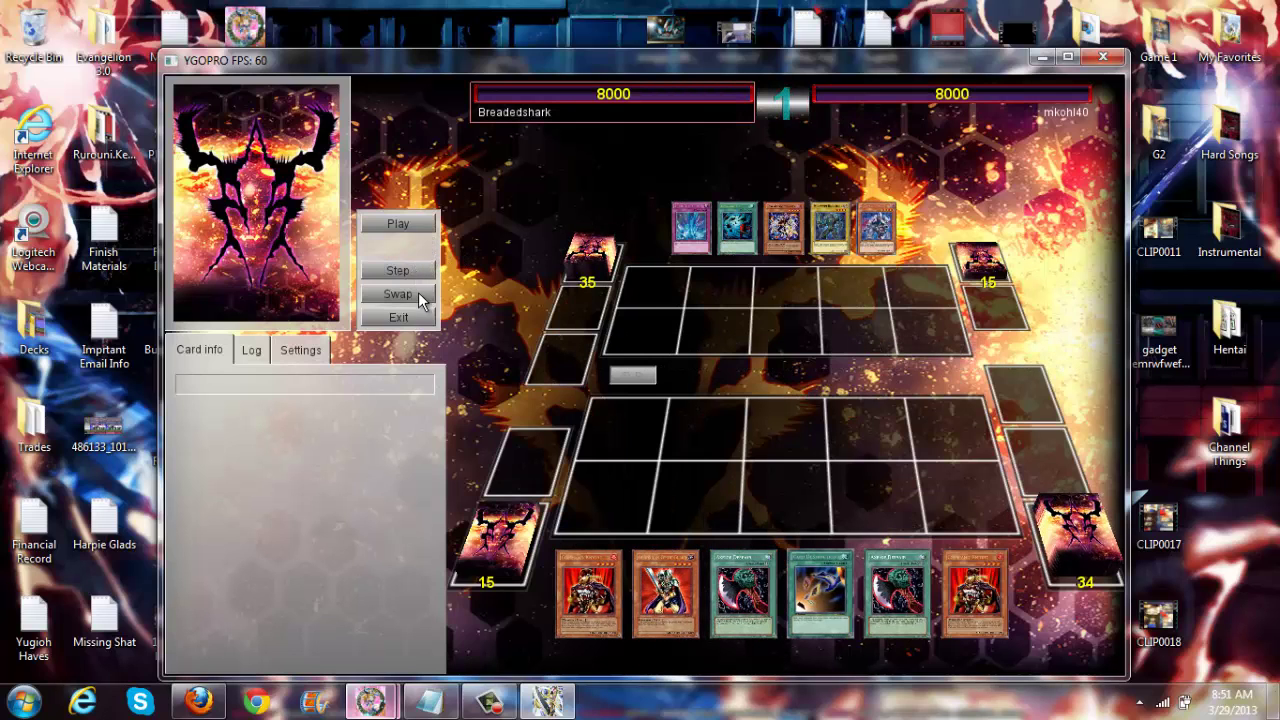
left_click(418, 294)
left_click(418, 272)
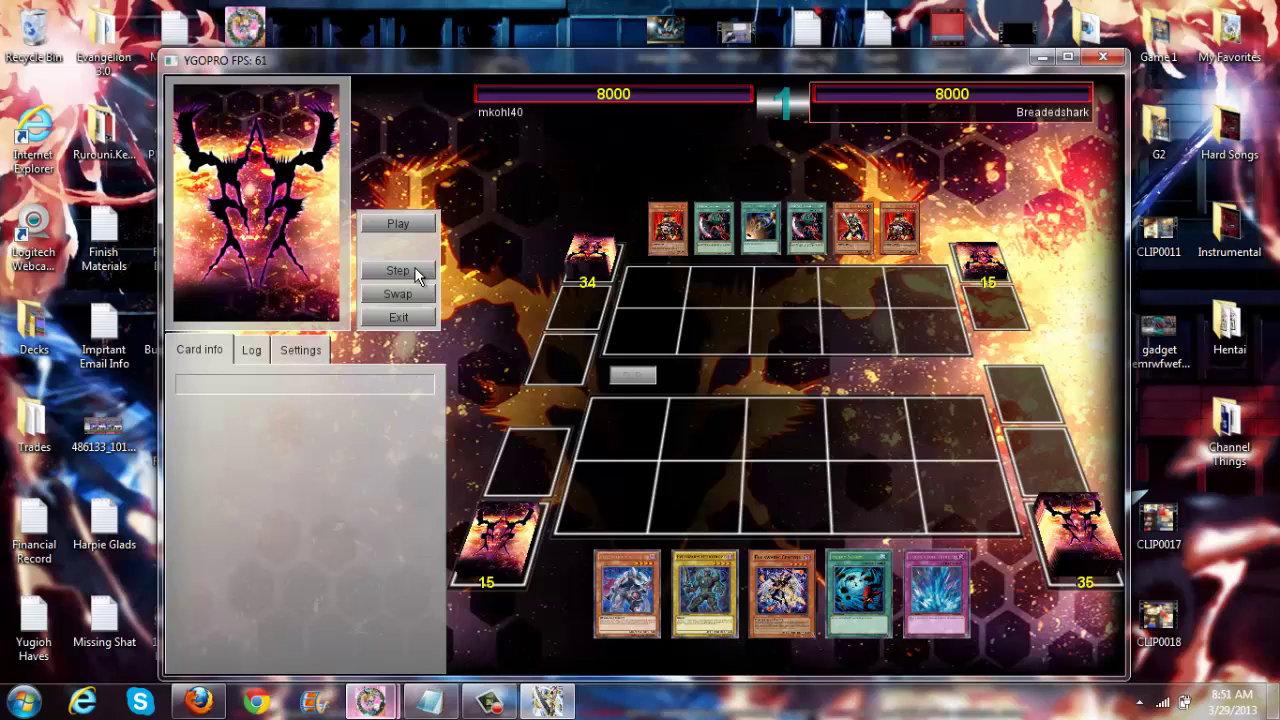
left_click(418, 272)
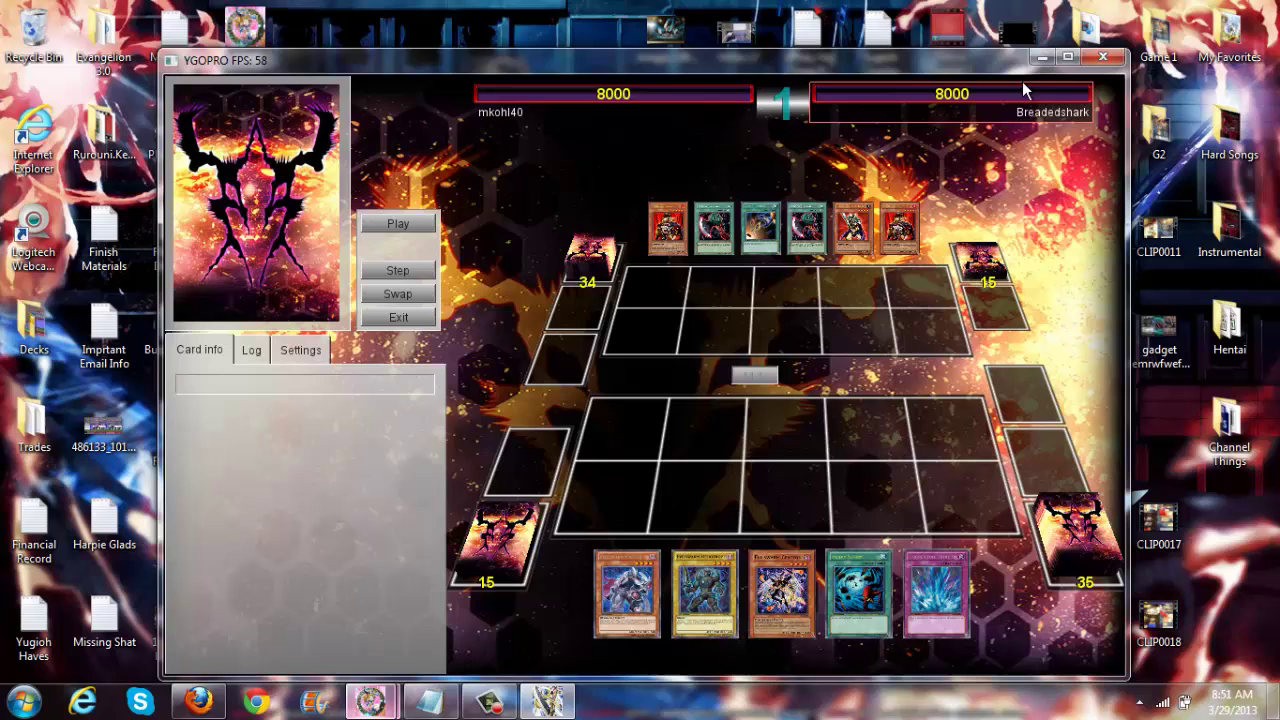
left_click(1047, 52)
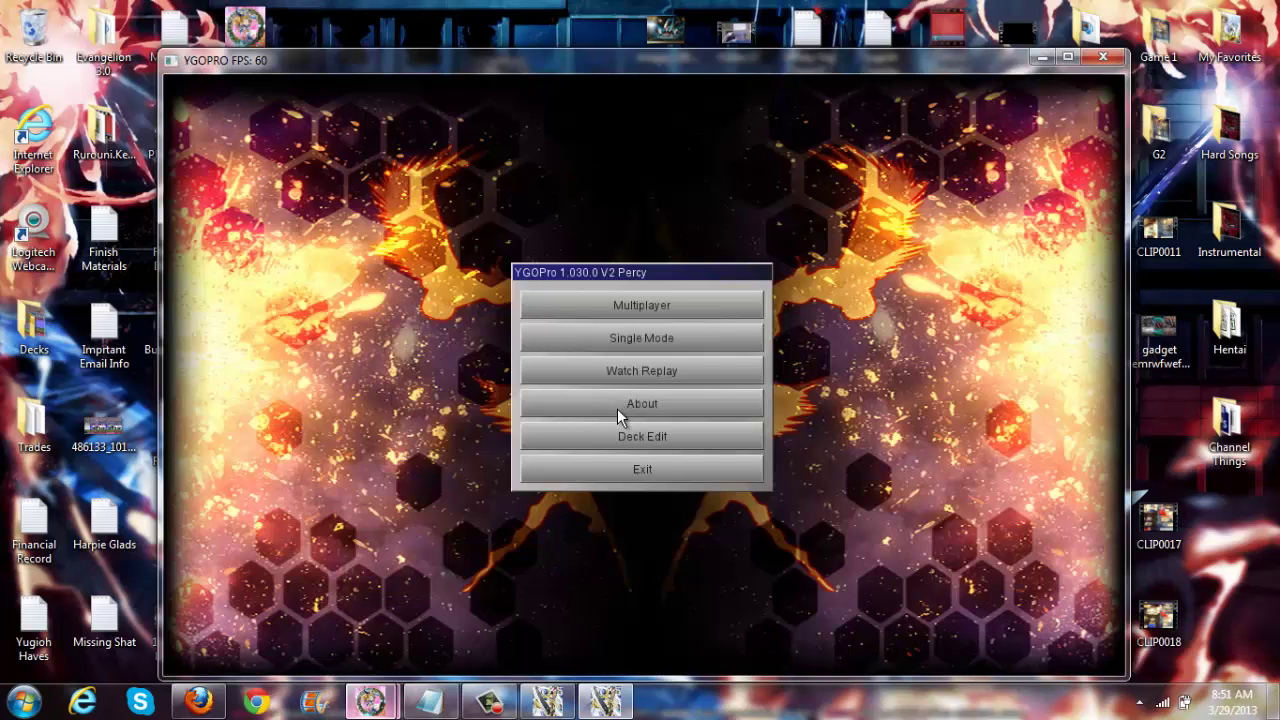
- Load the Aliens, Constellar and Evil decks in the deck editor, then close the game window
left_click(623, 440)
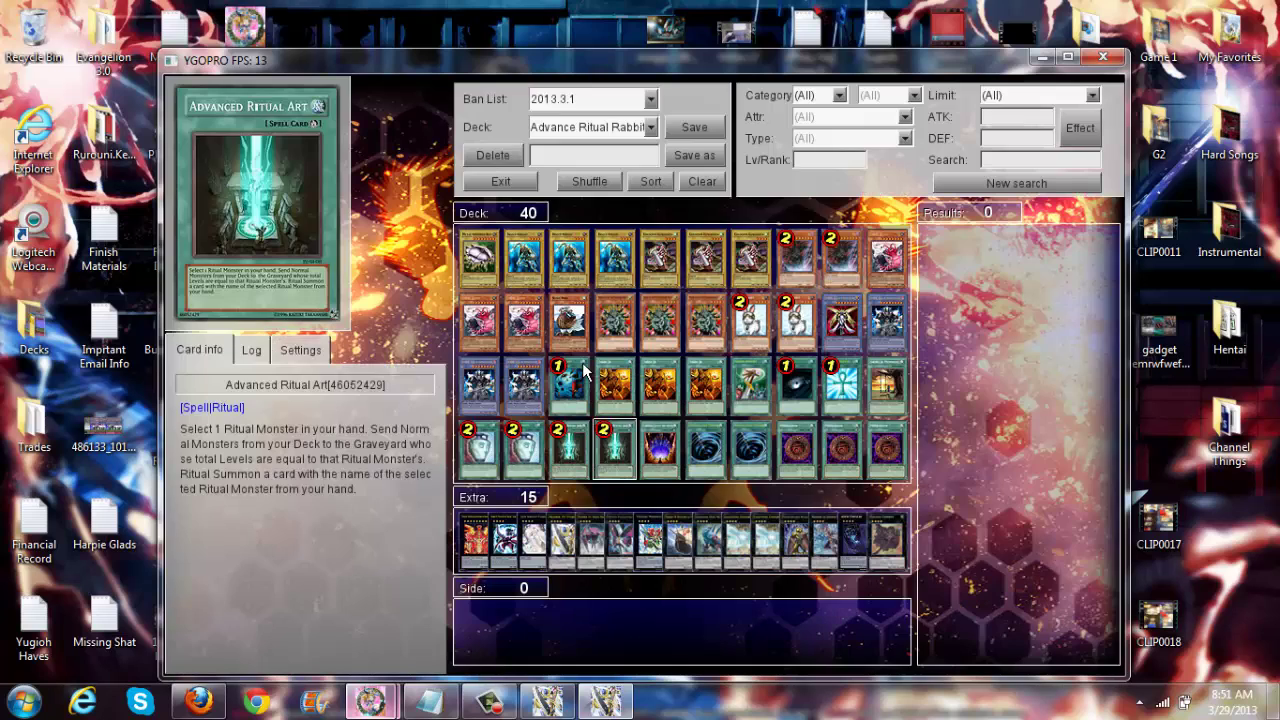
left_click(645, 128)
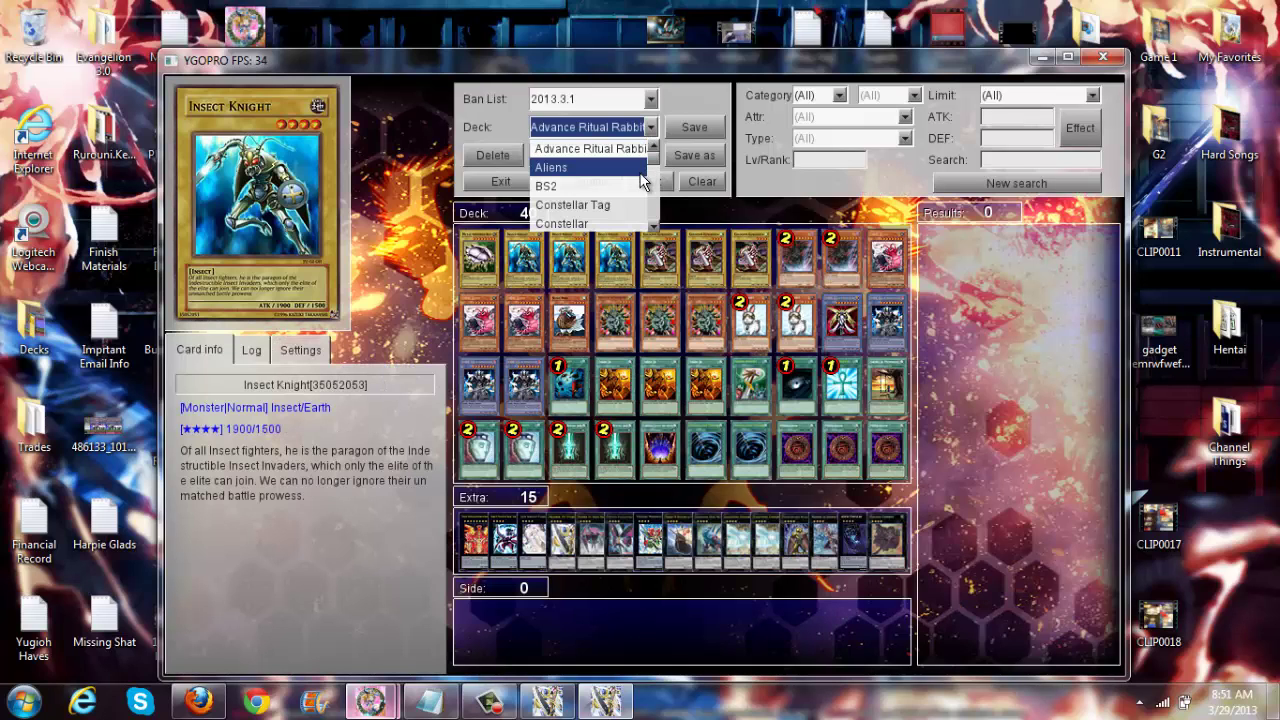
left_click(600, 167)
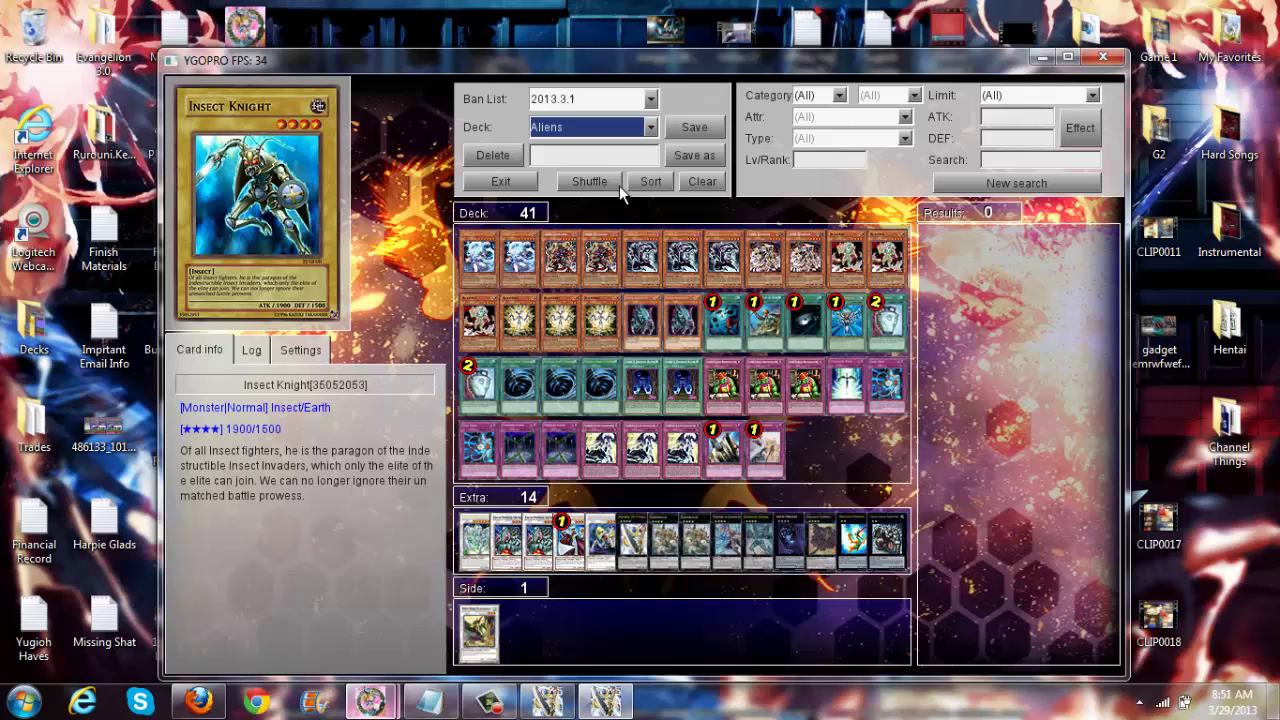
key("Down")
key("Down")
key("Down")
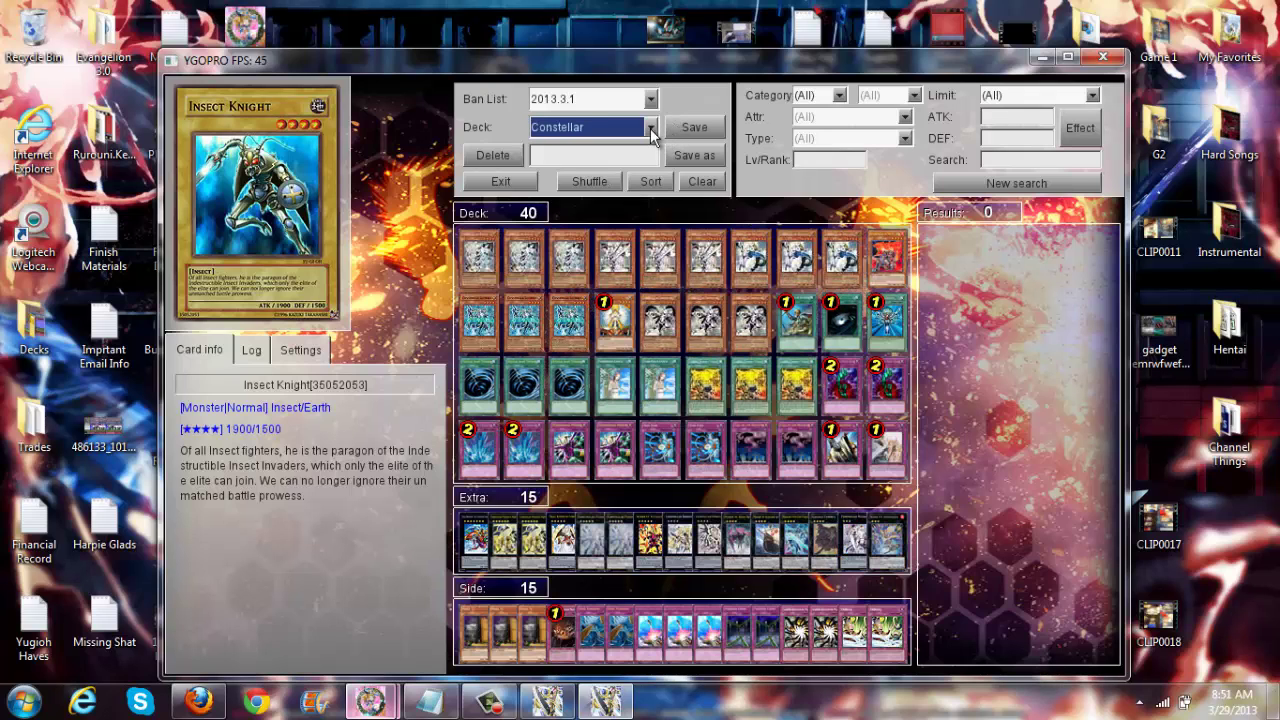
left_click(650, 127)
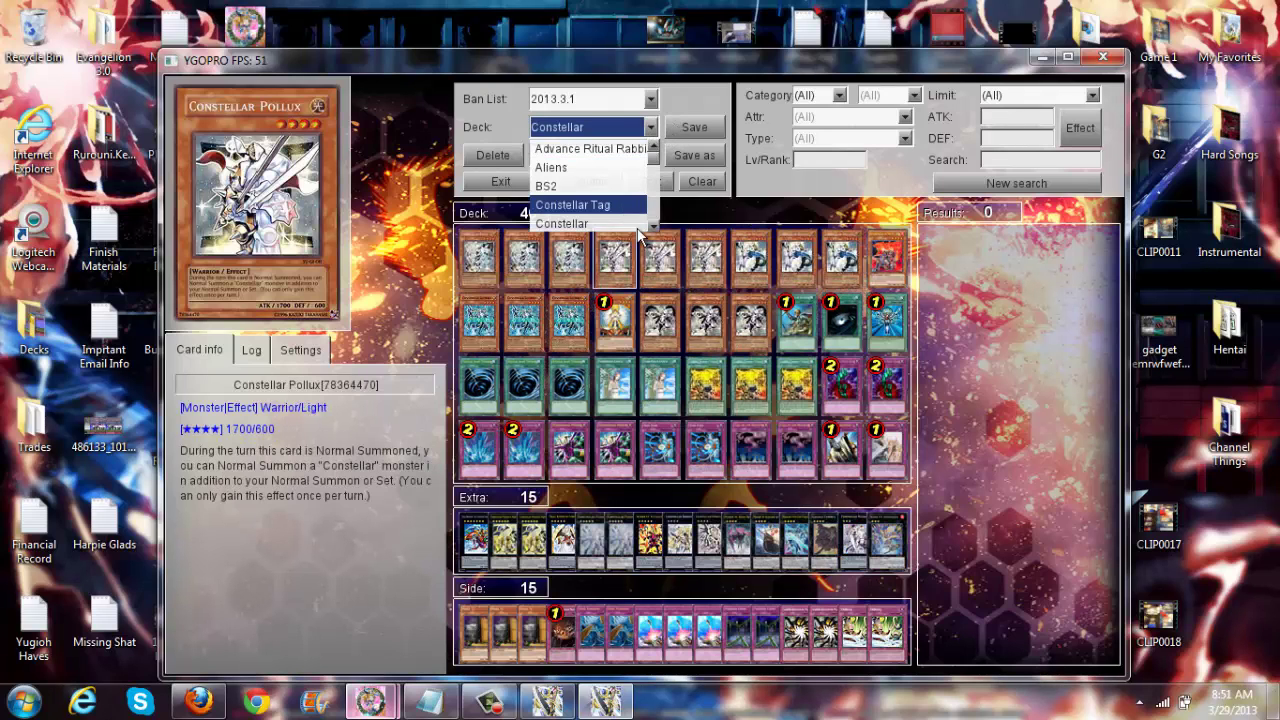
scroll(655, 228, "down", 1)
scroll(650, 226, "down", 4)
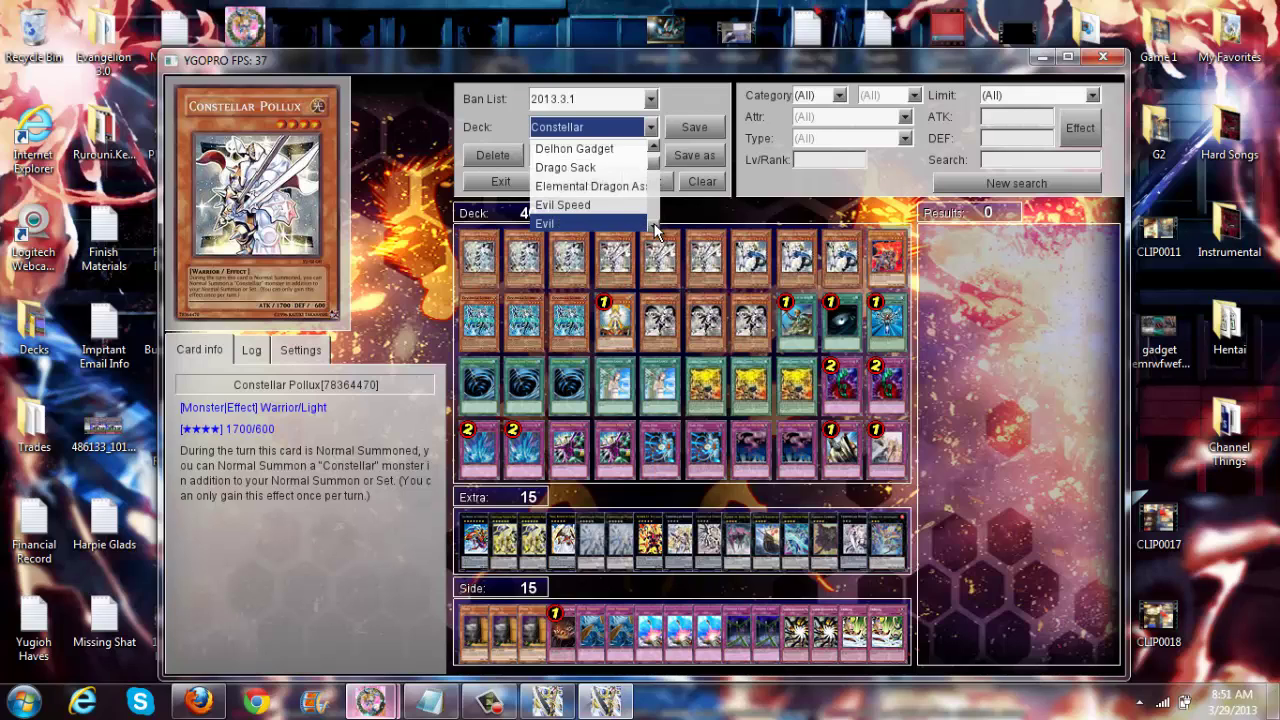
key("Return")
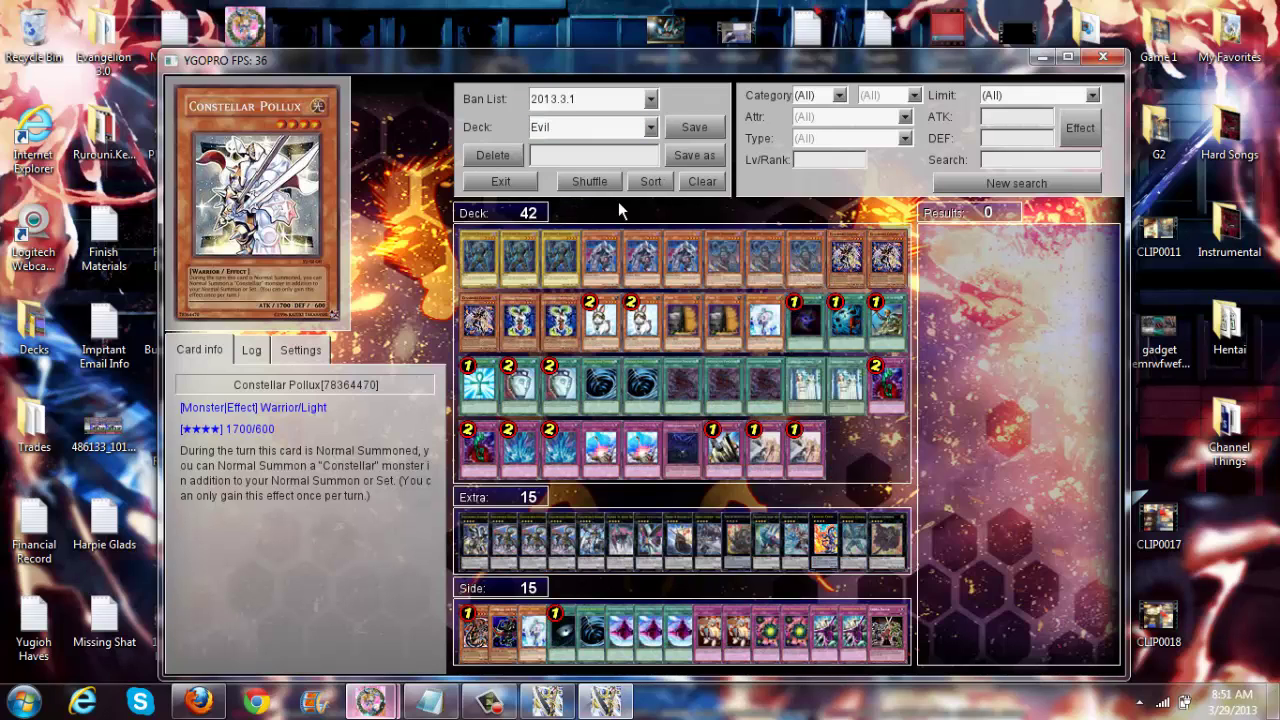
left_click(1103, 57)
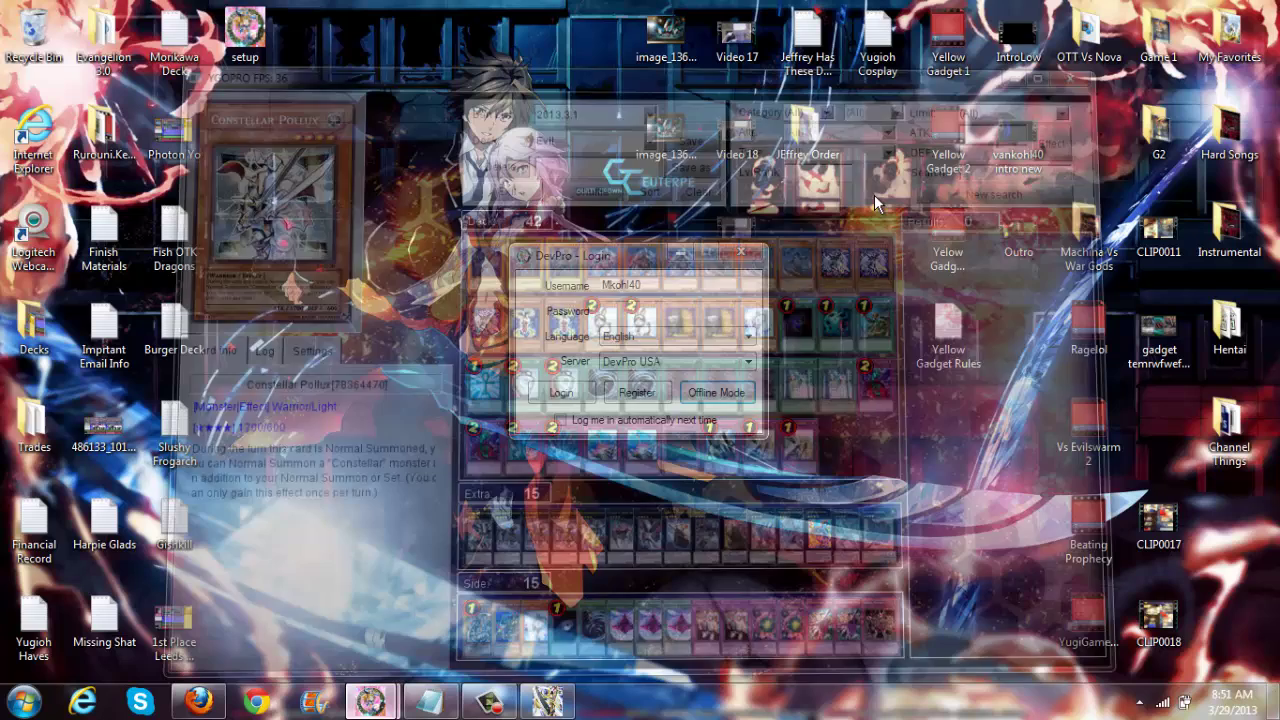
- Log in with the account password, dismiss the already-running message, and close the leftover YGOPRO window
left_click(685, 313)
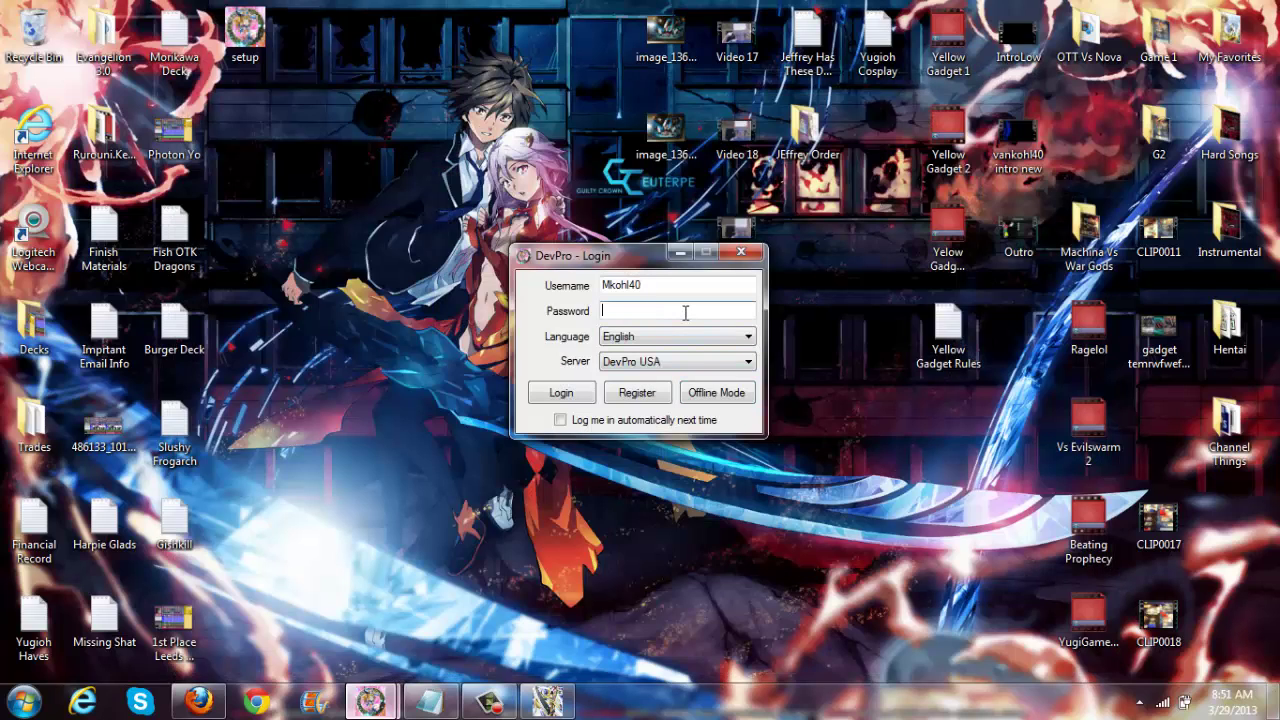
type("•••••••••")
key("Return")
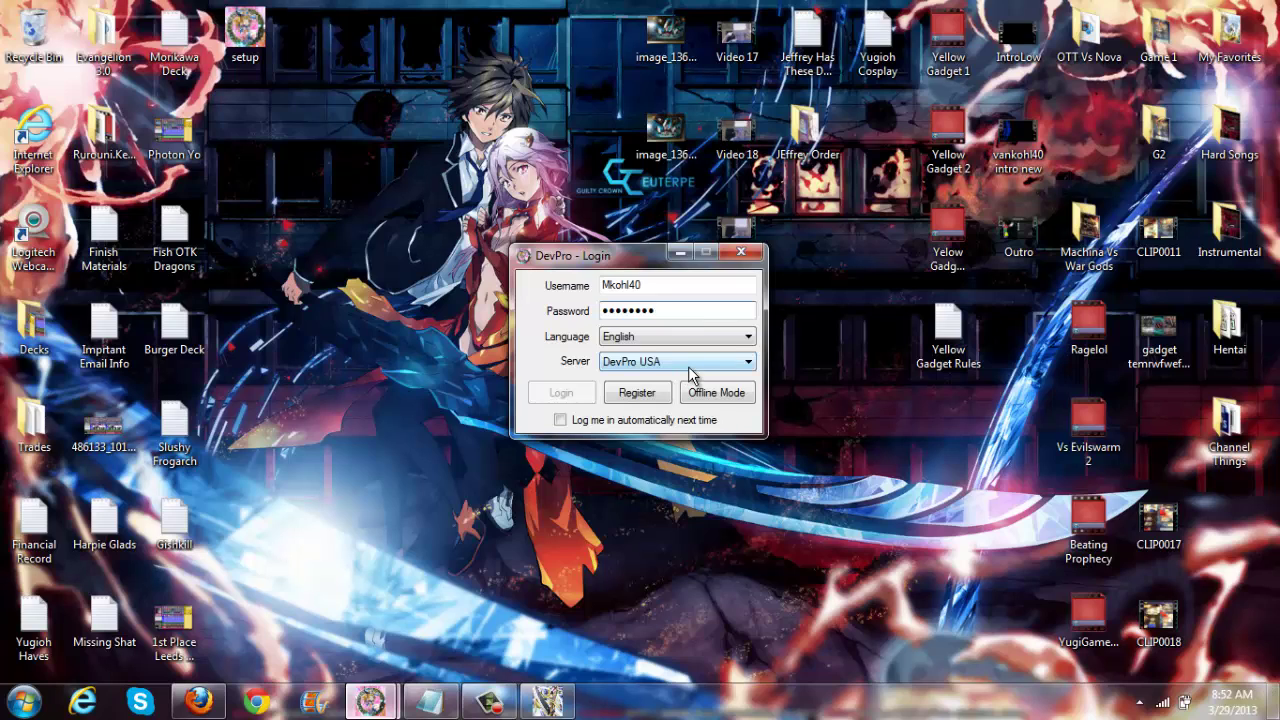
left_click(686, 408)
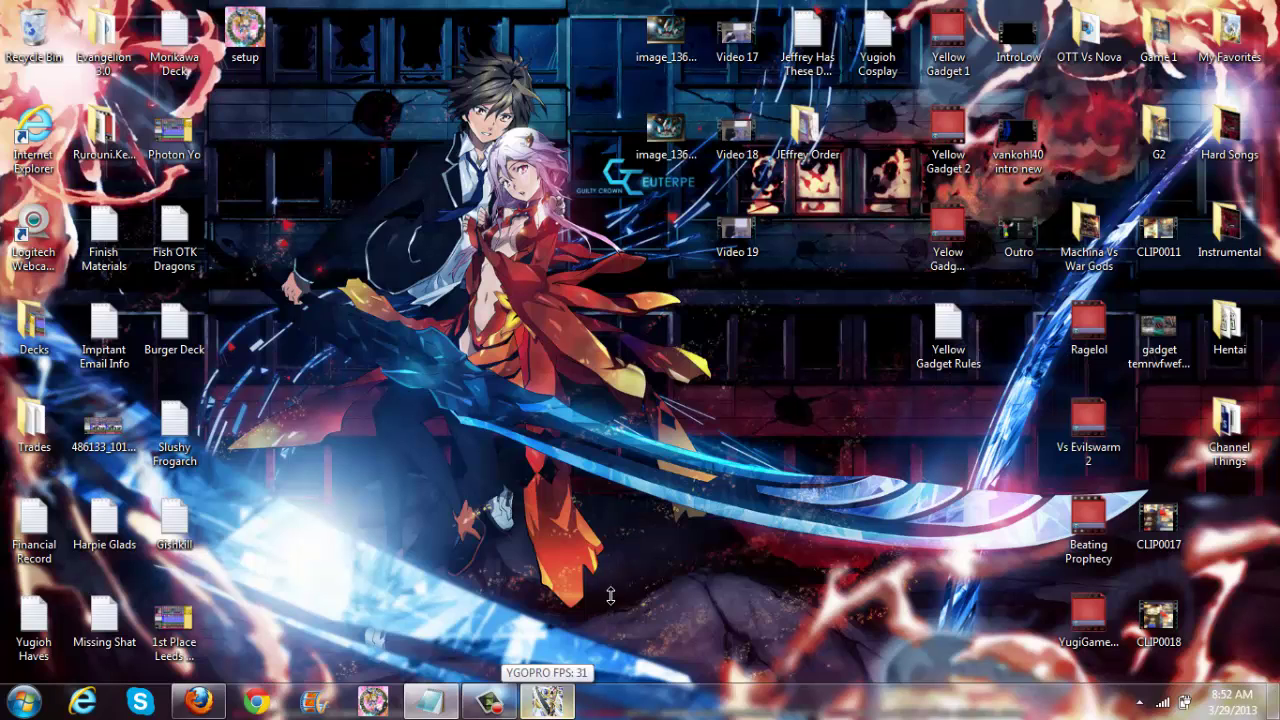
right_click(565, 708)
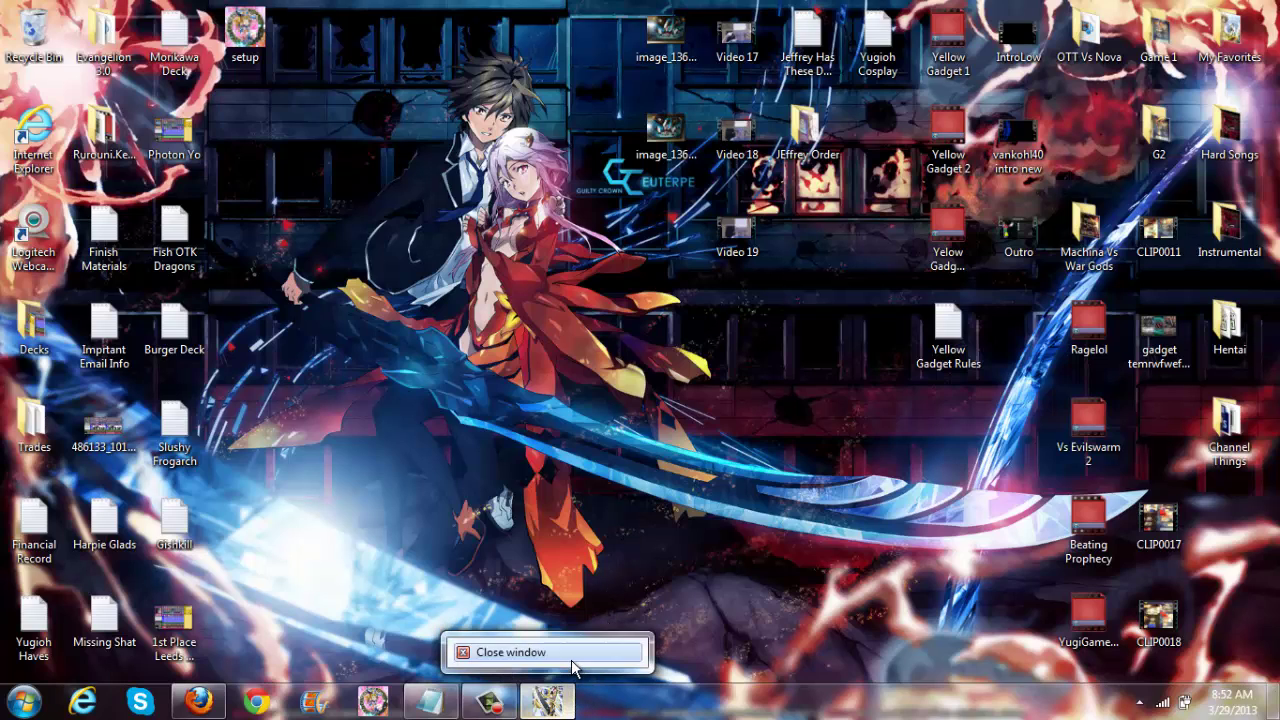
left_click(573, 655)
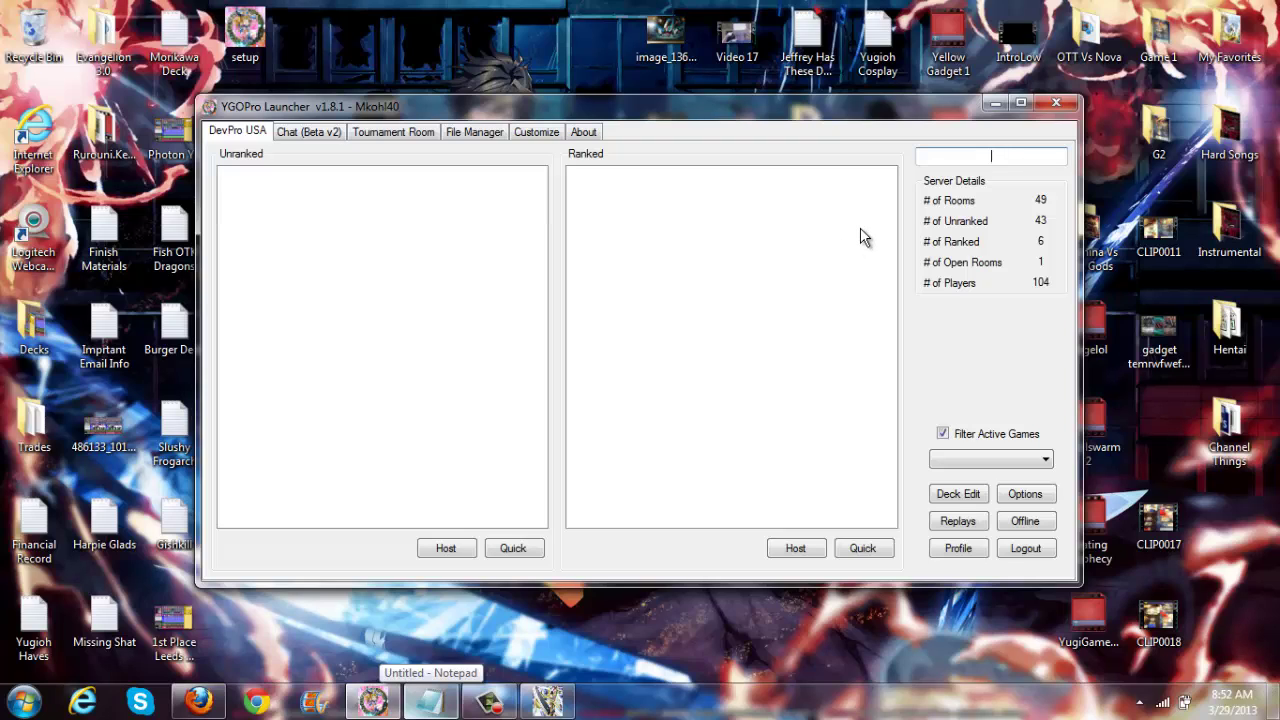
- Look over Chat (Beta v2) users, the Tournament Room, and the File Manager's deck and replay lists
left_click(303, 140)
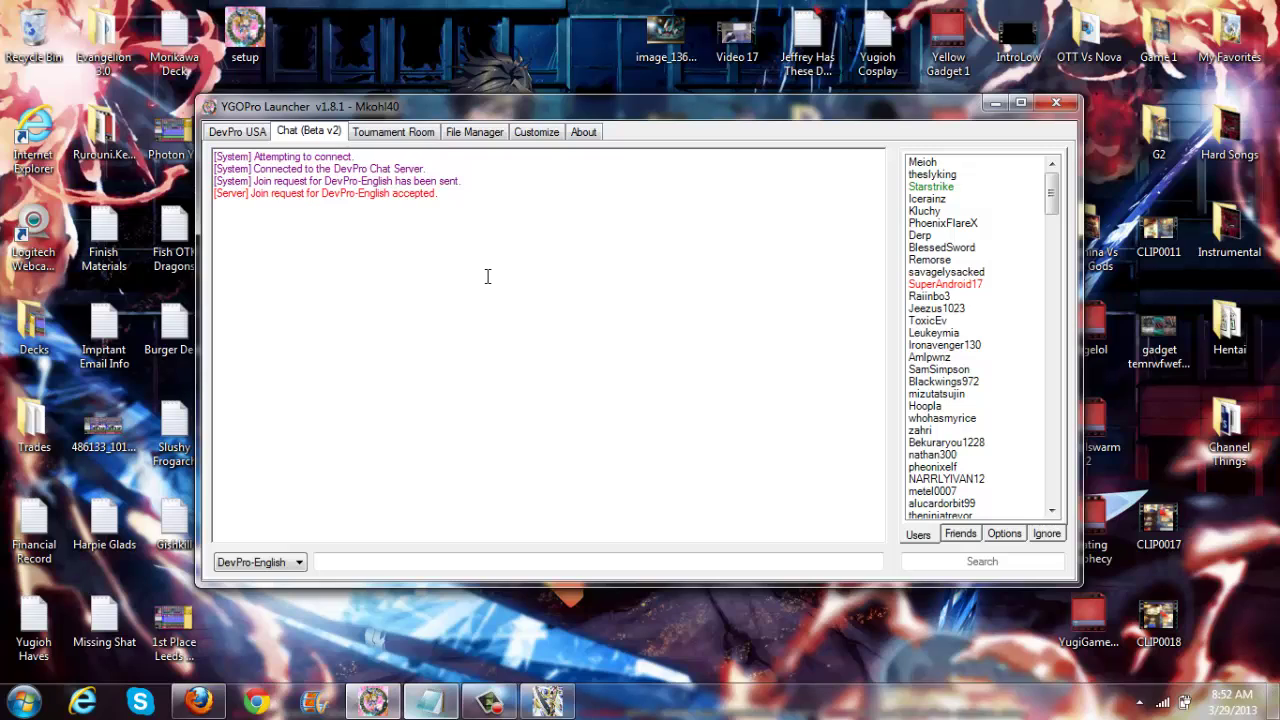
left_click(948, 187)
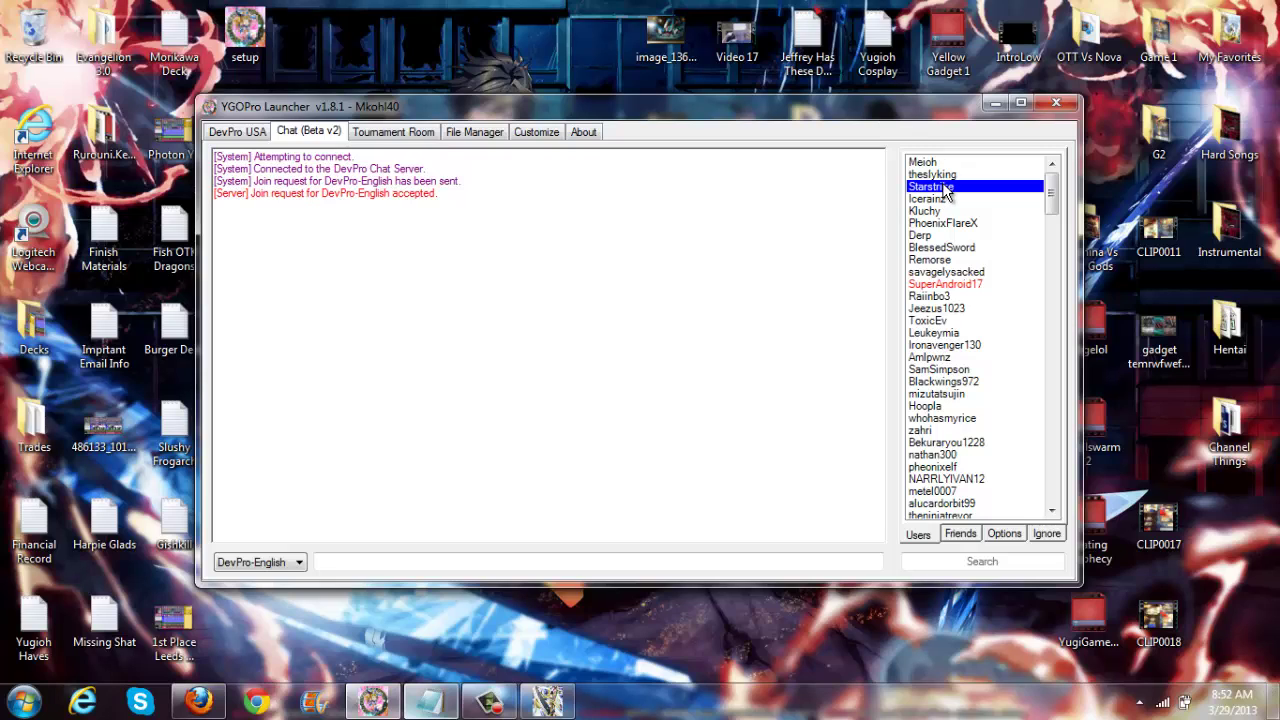
left_click(967, 274)
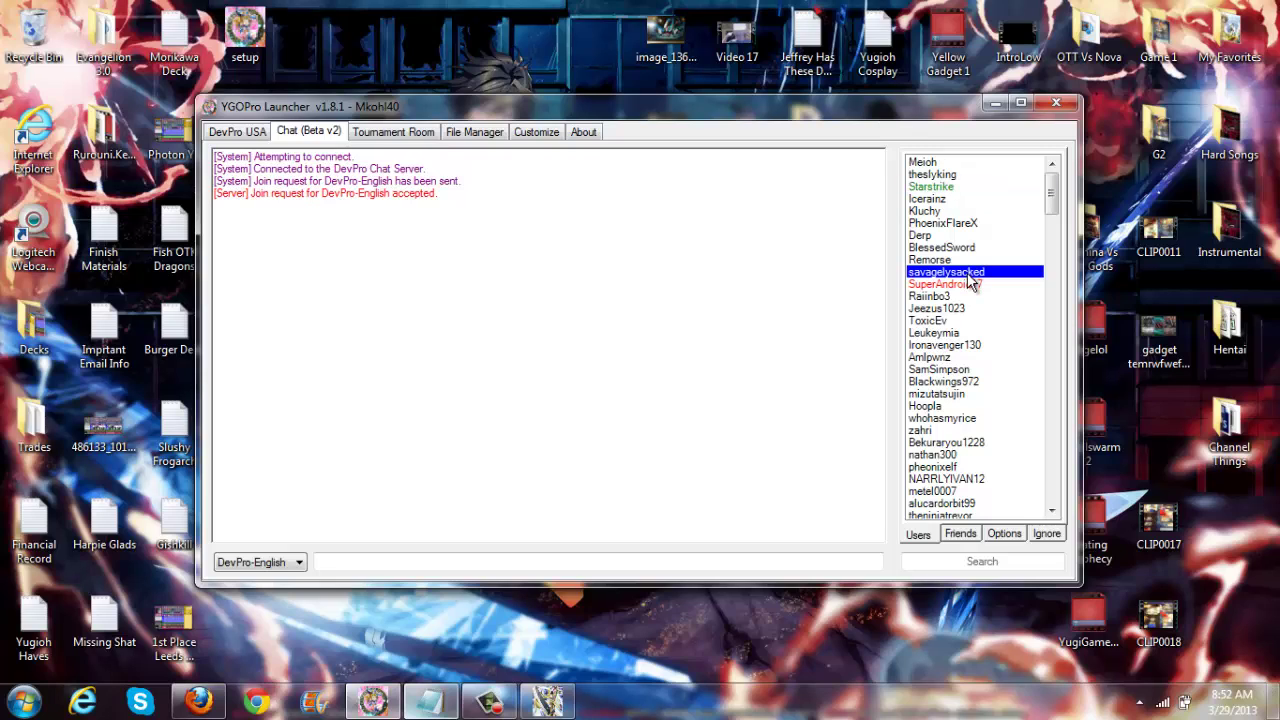
left_click(420, 139)
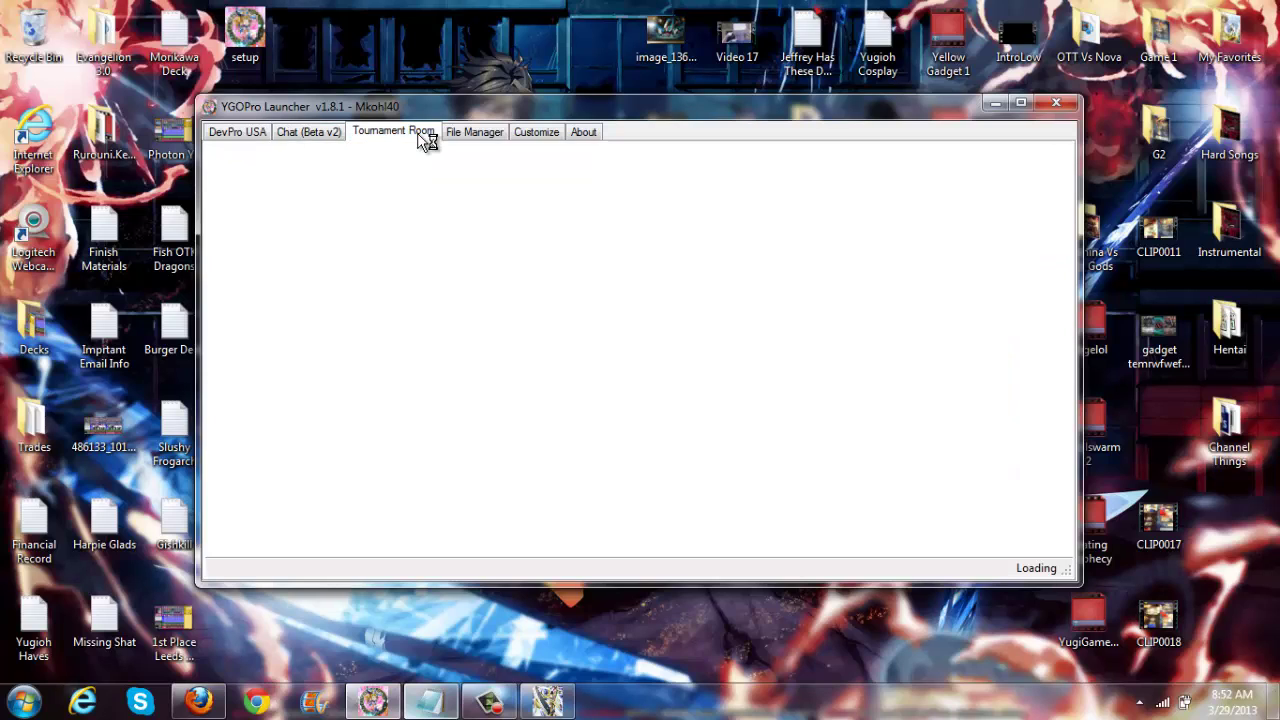
left_click(466, 140)
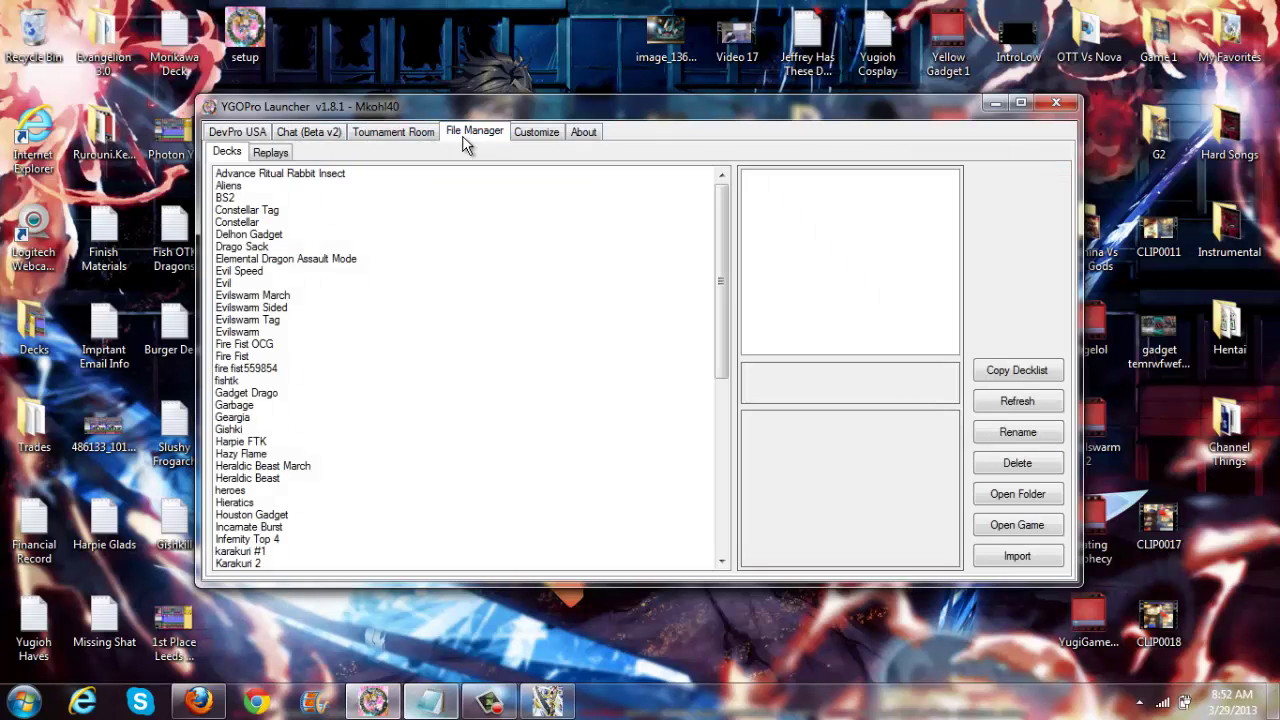
left_click(268, 156)
- Show the Customize tab's cover and Skeithfight images, dismissing the performance notification twice
left_click(539, 131)
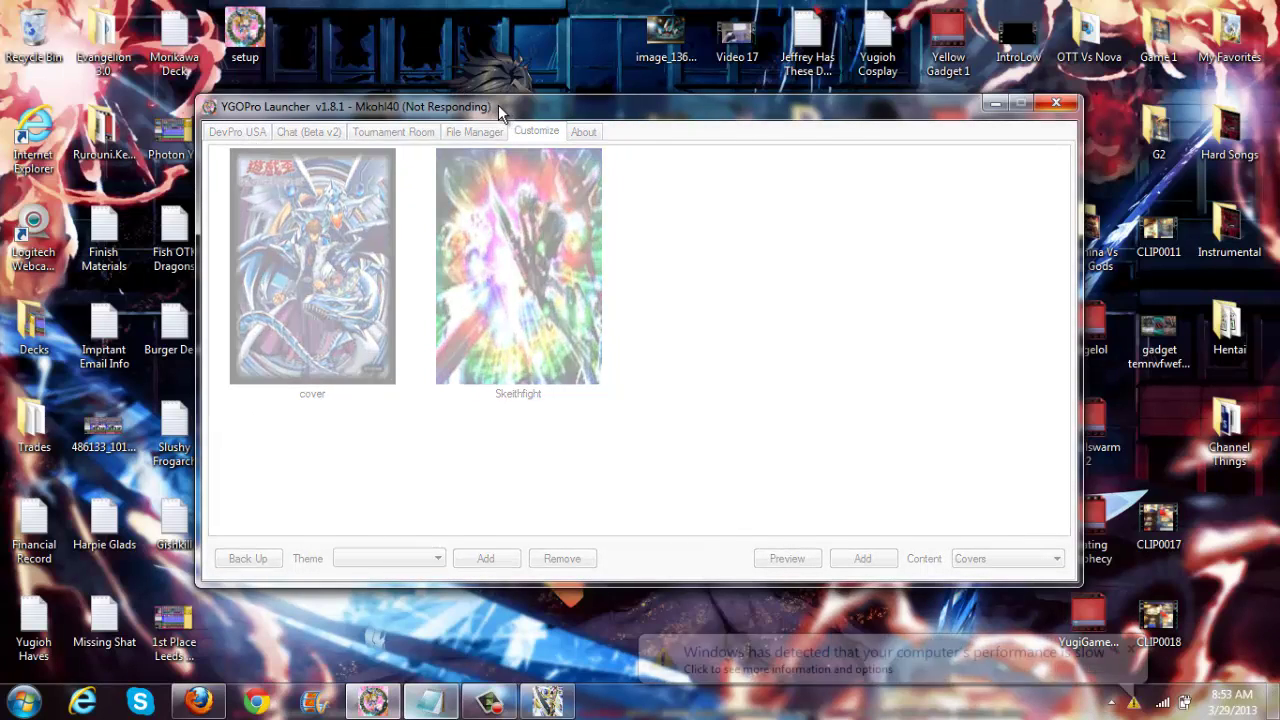
left_click(1131, 650)
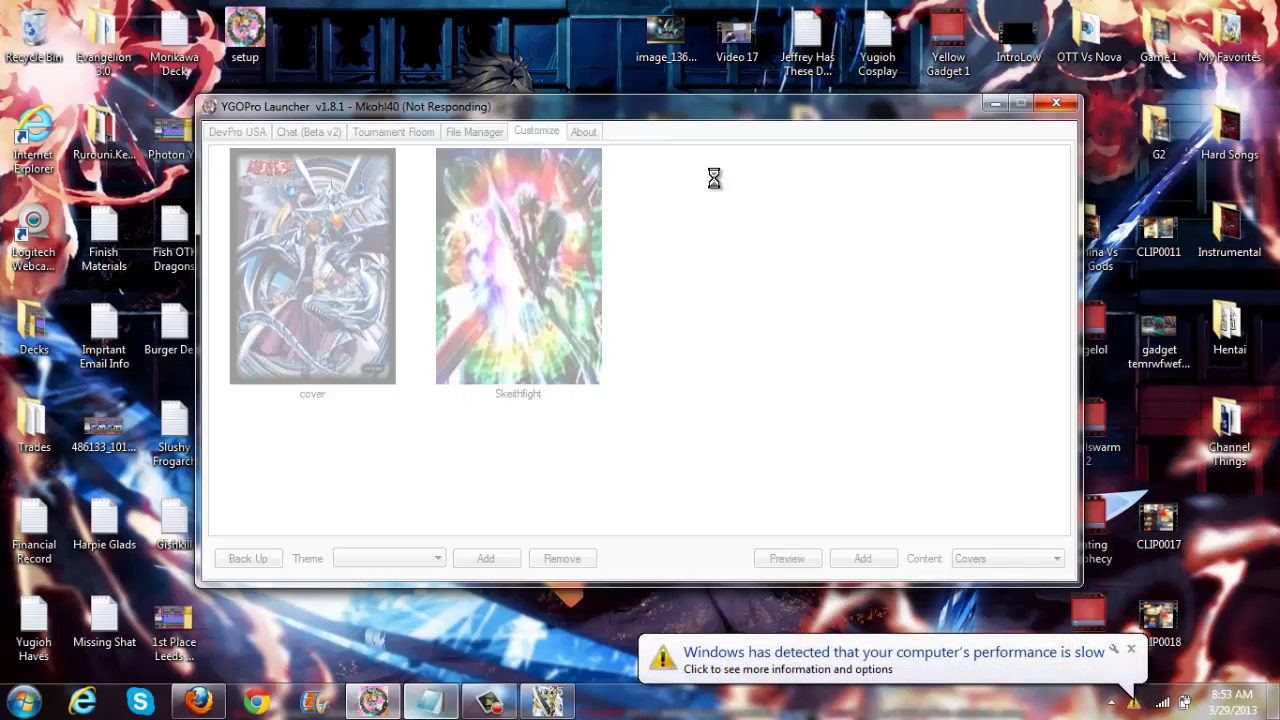
left_click(1131, 649)
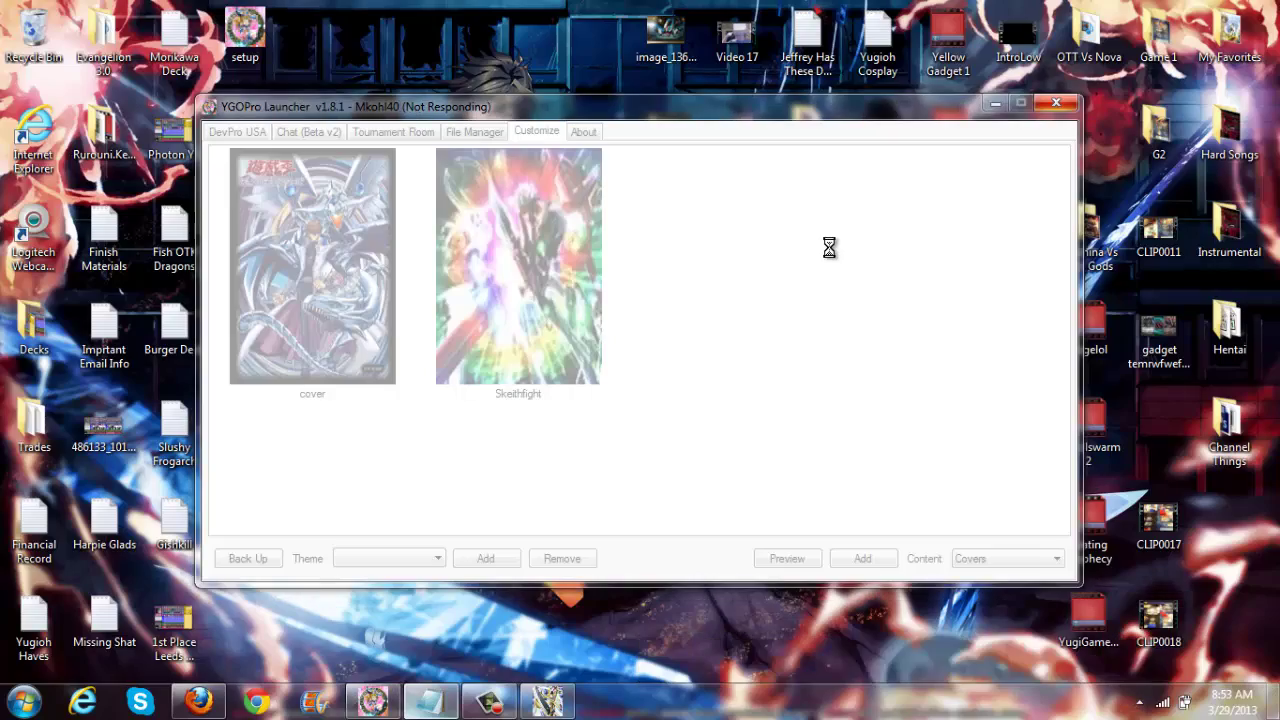